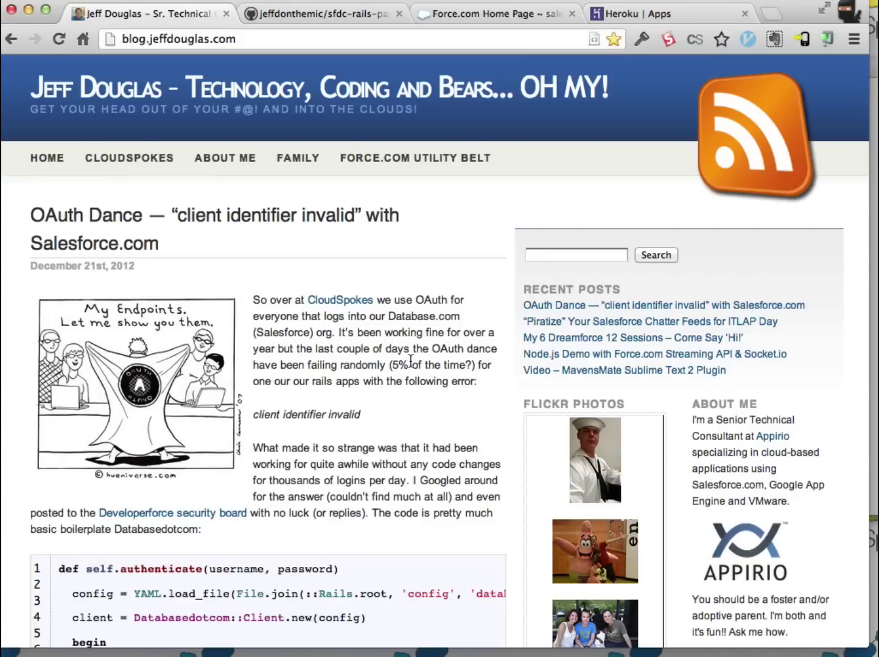
# Step: Open the sfdc-rails-papertrail-logger repository on GitHub and read the README section on installing the Logger assets in Salesforce.com
pyautogui.click(314, 15)
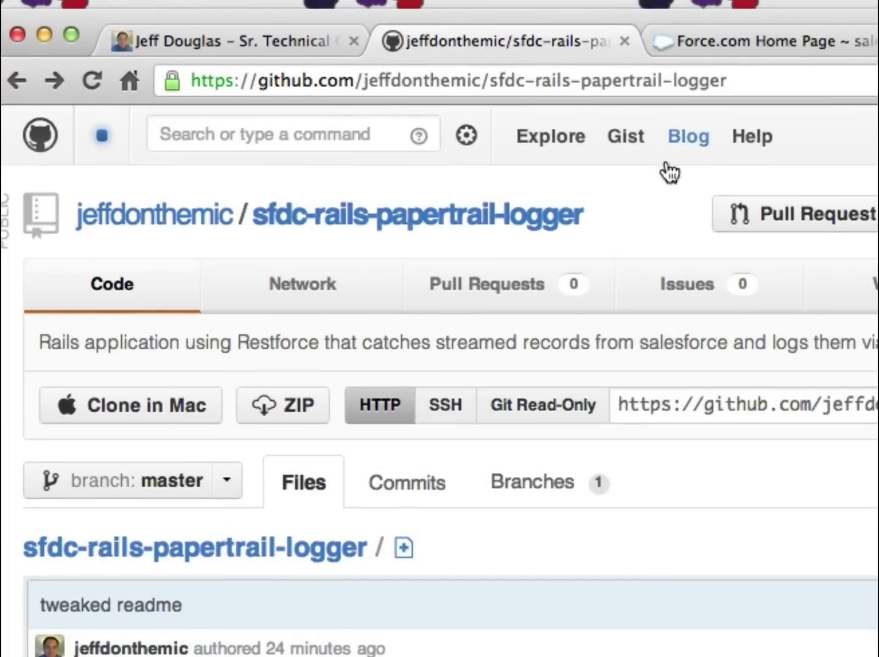
pyautogui.scroll(-10, 661, 190)
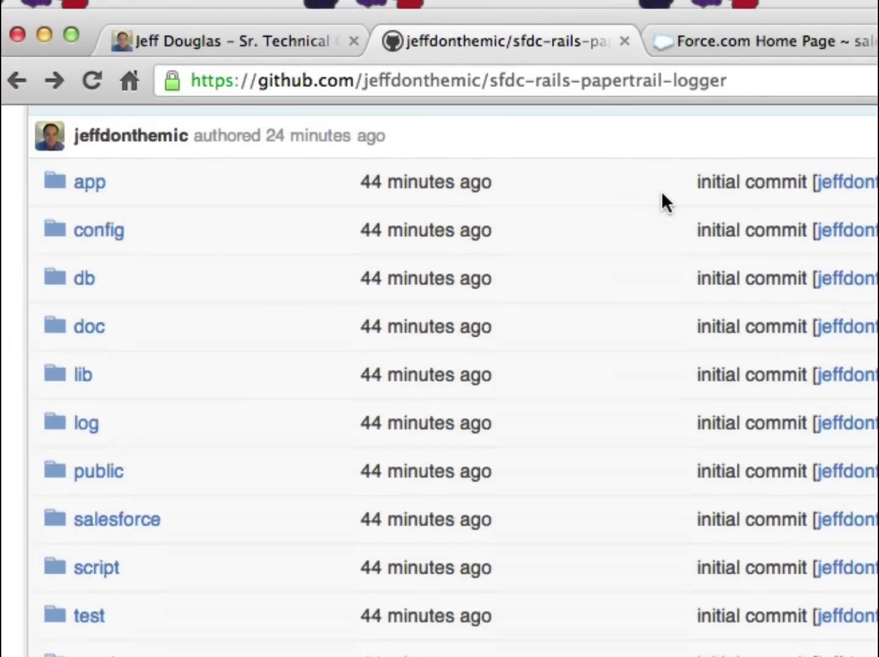
pyautogui.scroll(-7, 662, 195)
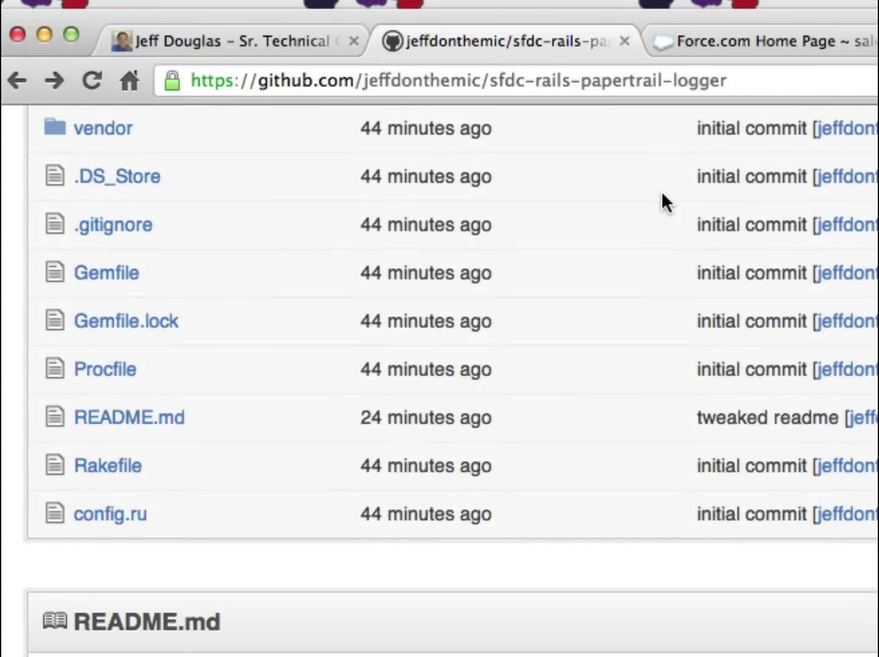
pyautogui.scroll(-5, 536, 152)
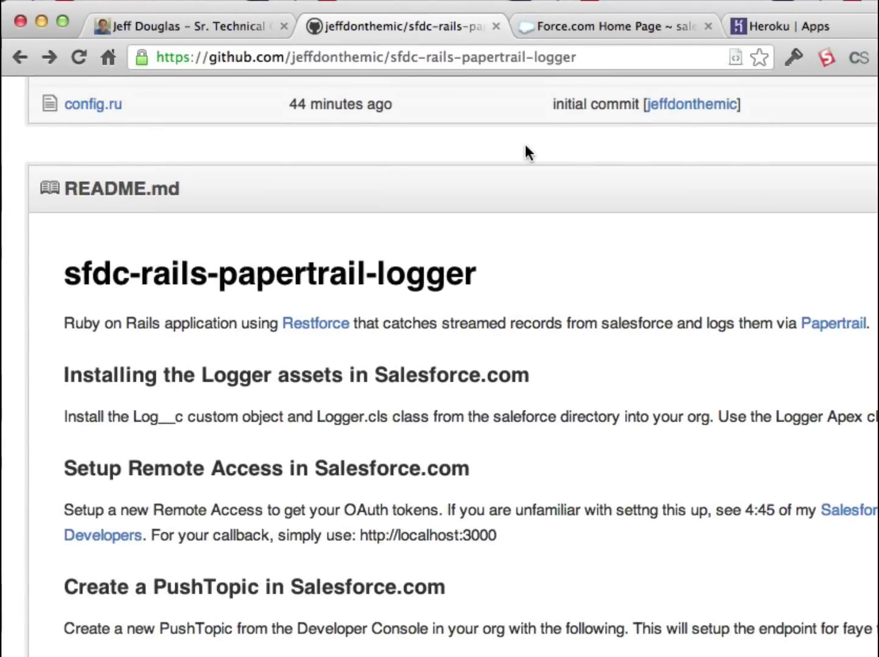
pyautogui.scroll(-1, 524, 145)
pyautogui.scroll(-1, 525, 151)
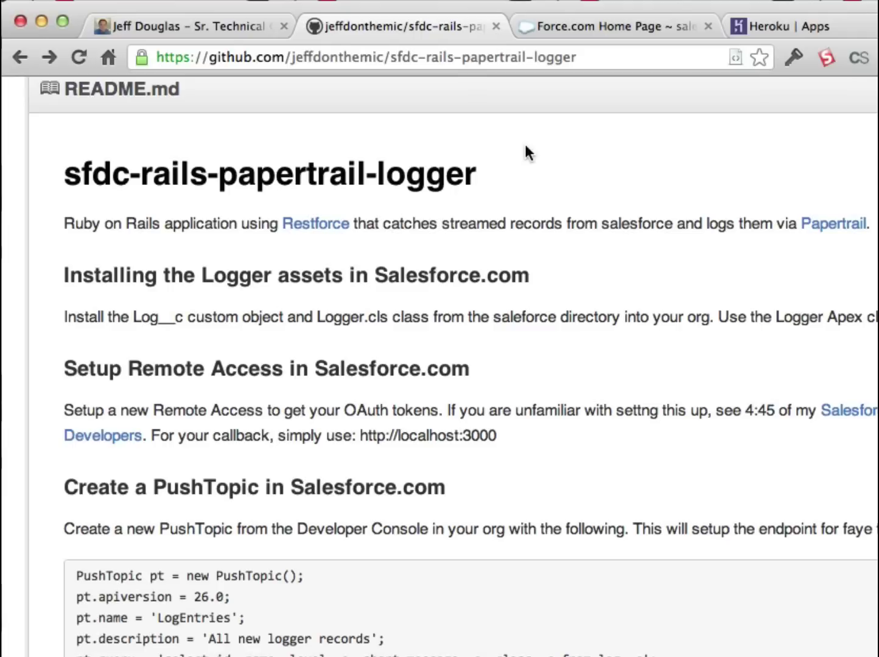
pyautogui.moveTo(130, 322); pyautogui.dragTo(158, 321)
pyautogui.moveTo(314, 321); pyautogui.dragTo(386, 321)
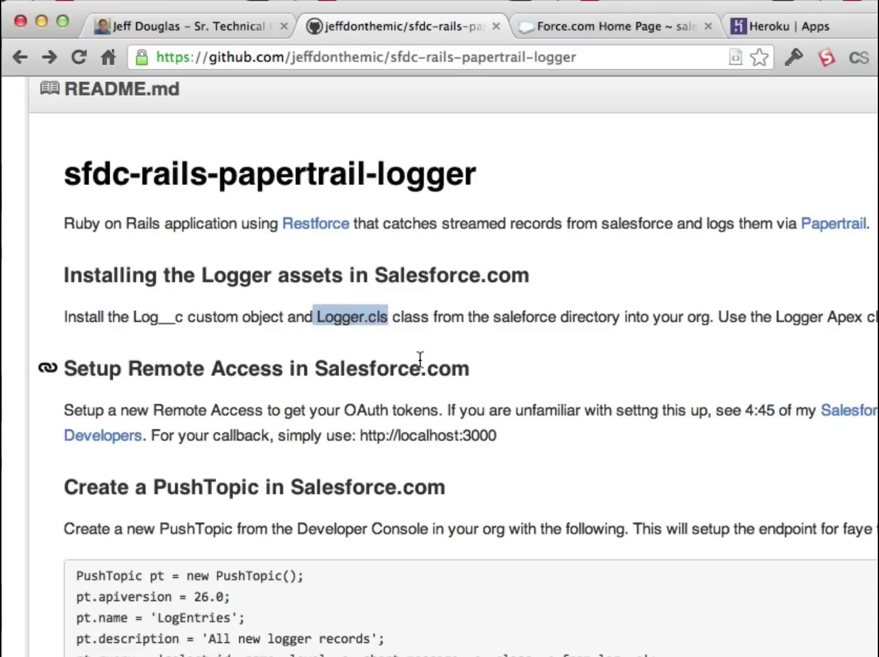
# Step: View the Log__c.object file in the repository's salesforce folder and return to the folder listing
pyautogui.scroll(10, 415, 402)
pyautogui.scroll(3, 415, 402)
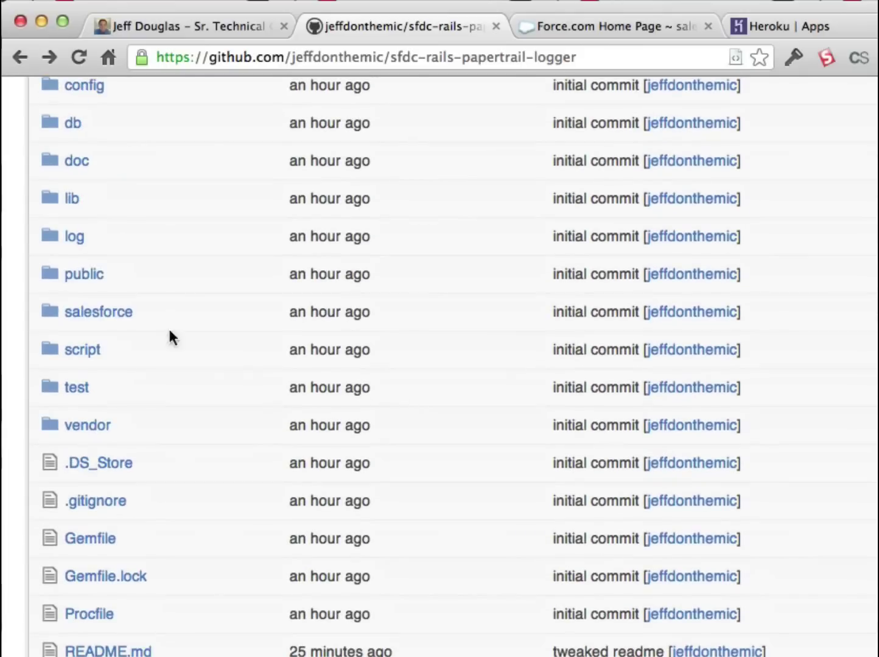
pyautogui.click(82, 308)
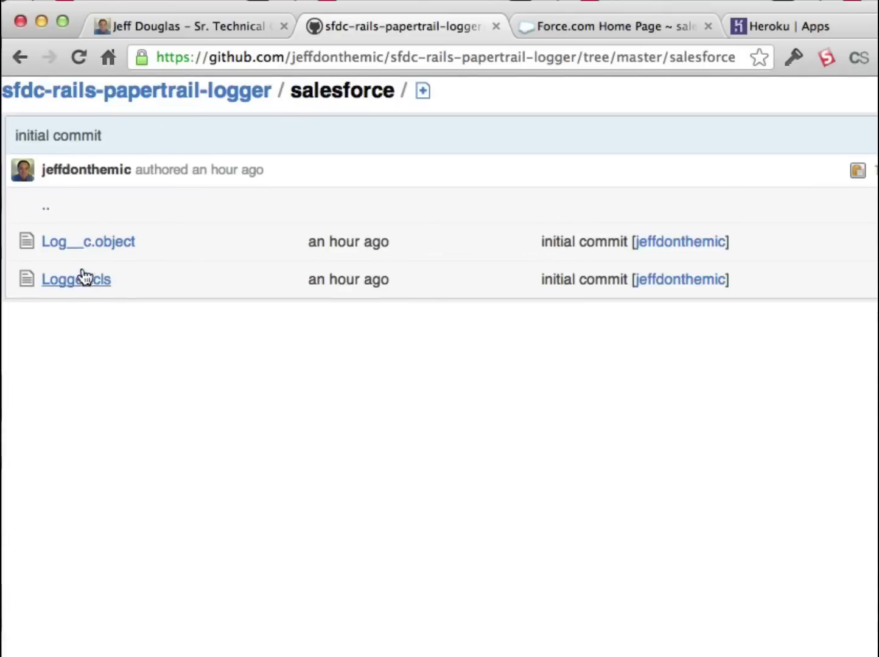
pyautogui.click(82, 245)
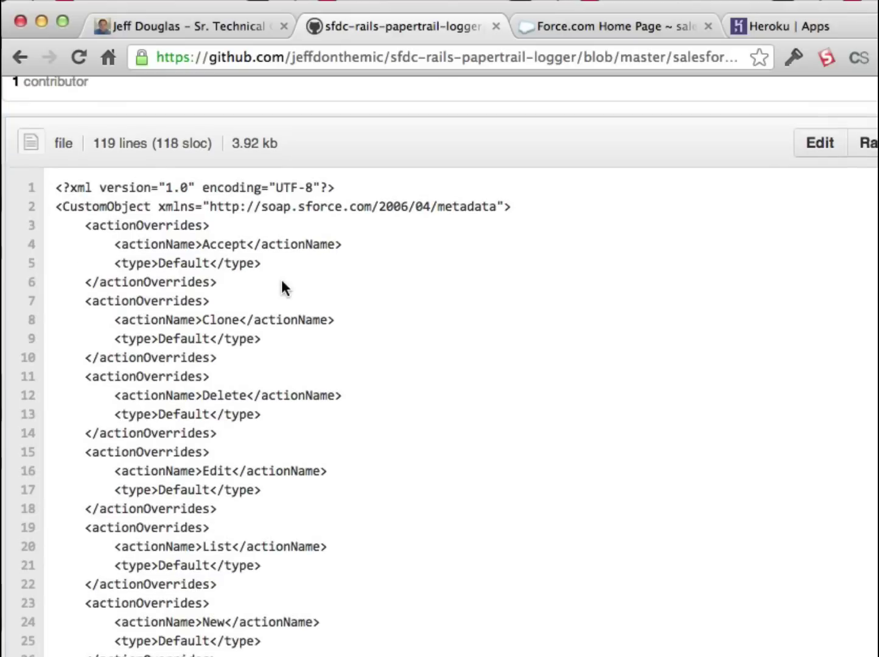
pyautogui.click(20, 56)
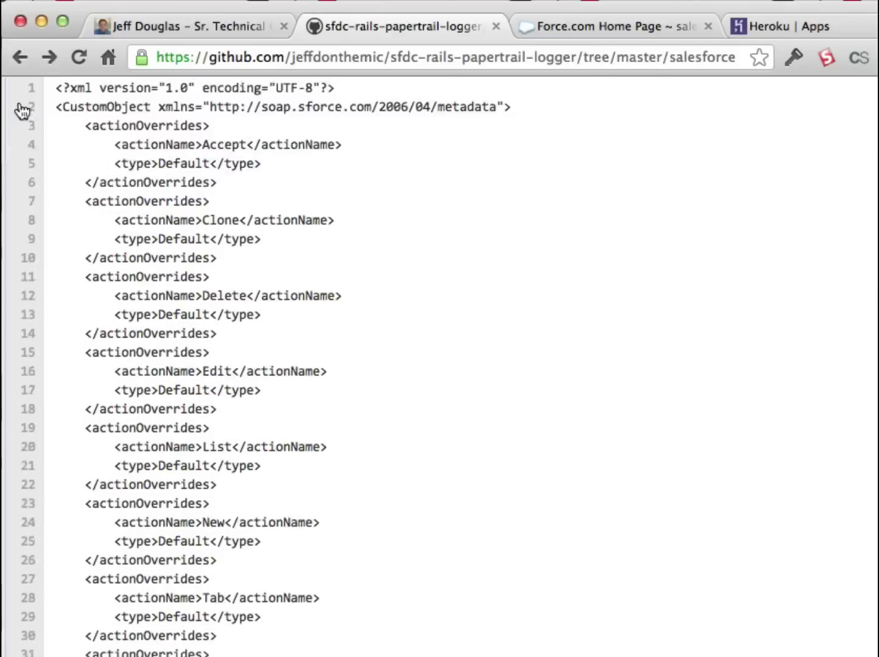
# Step: View the Logger.cls class code and return to the repository's main page
pyautogui.click(86, 286)
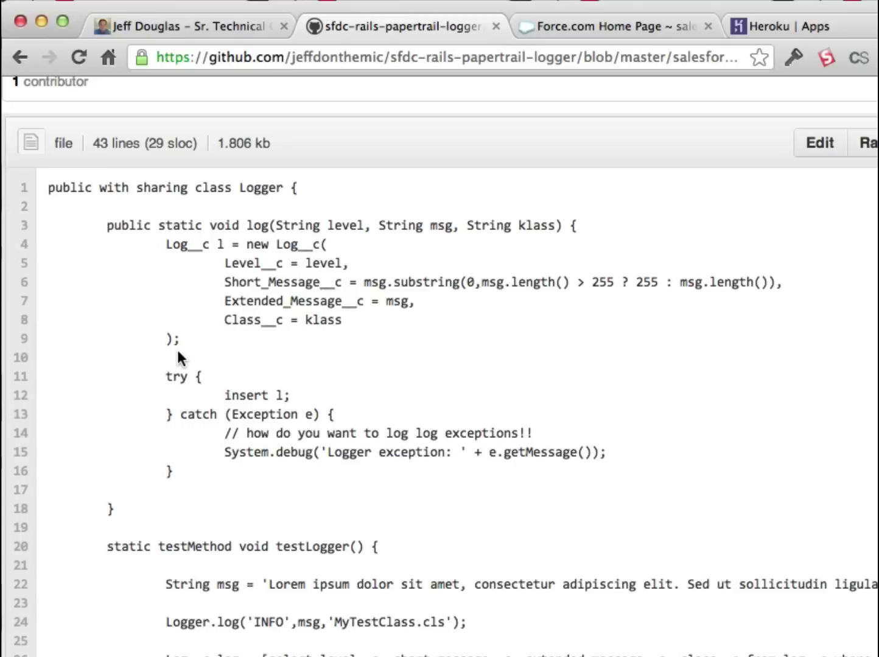
pyautogui.click(27, 61)
pyautogui.click(16, 57)
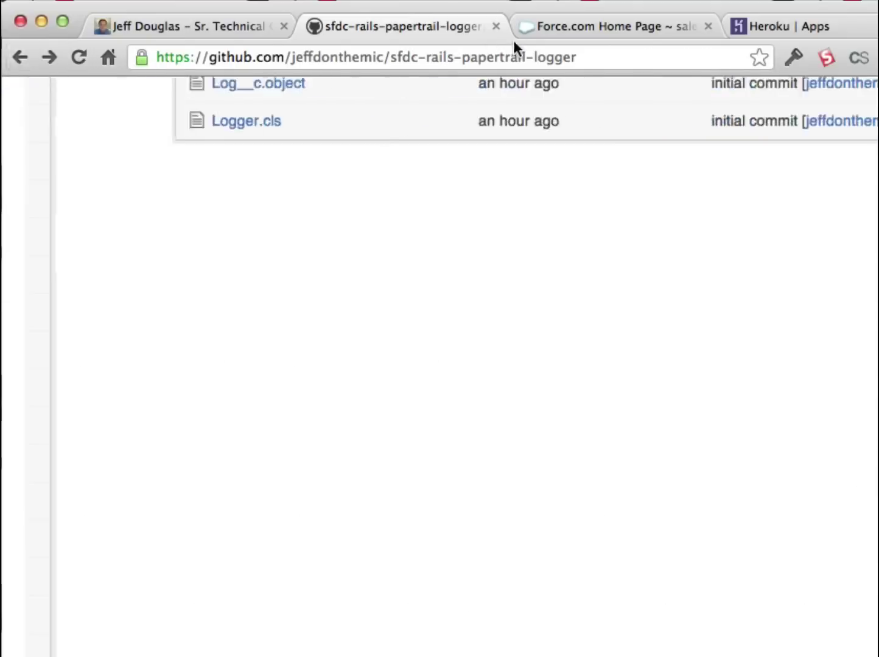
# Step: Switch to the Salesforce setup and open the Log custom object's definition to examine its standard and custom fields
pyautogui.click(566, 26)
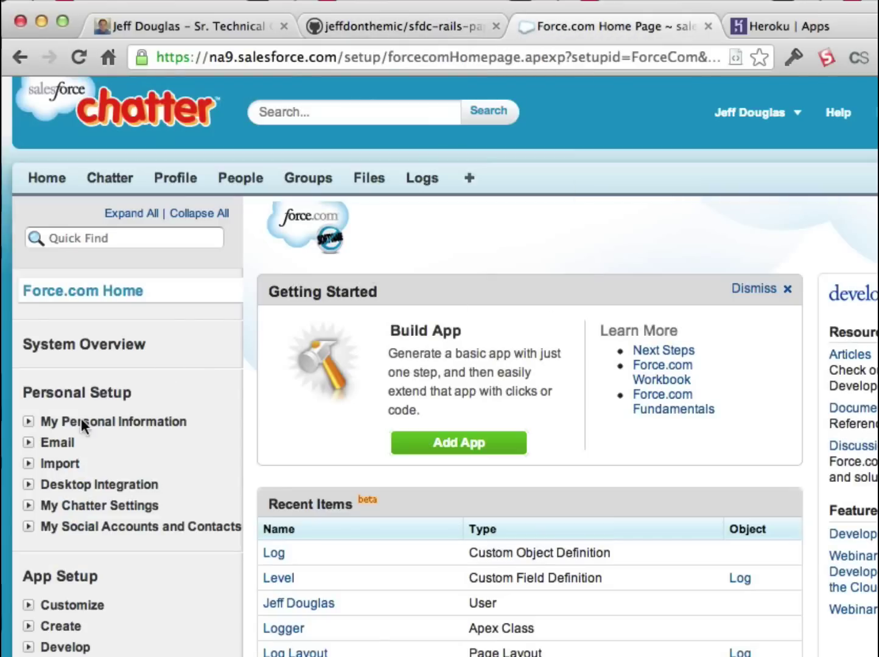
pyautogui.click(28, 626)
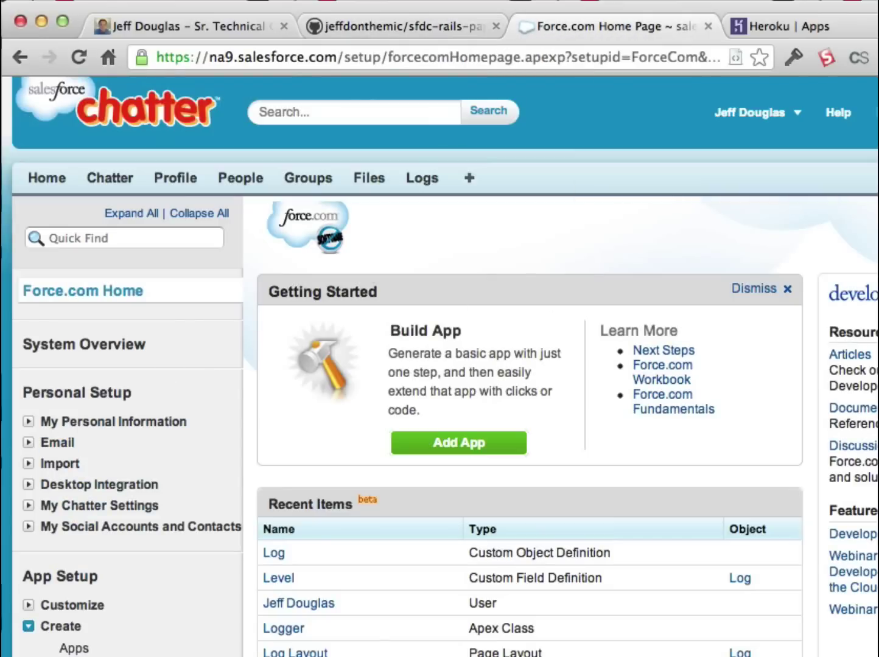
pyautogui.click(73, 656)
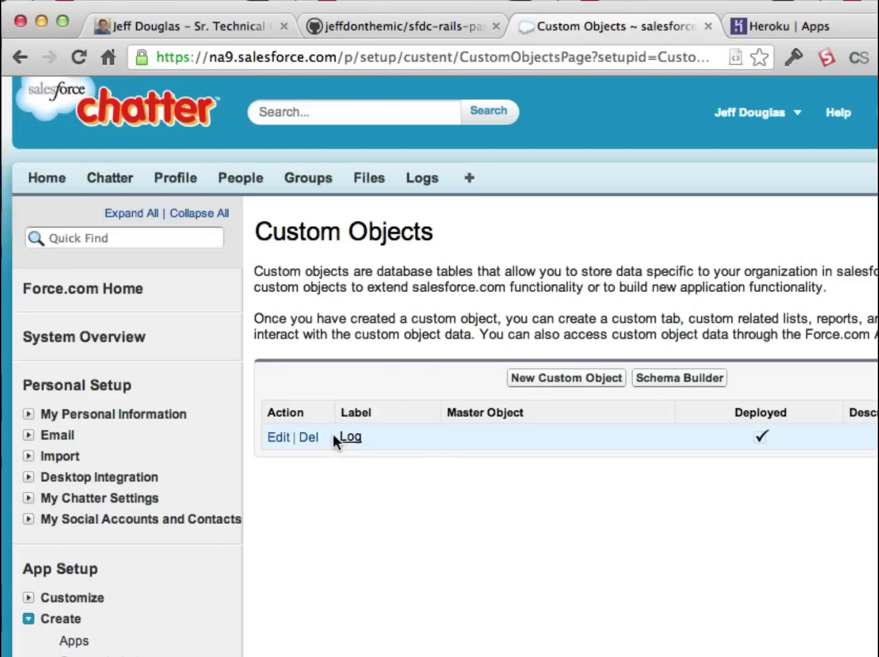
pyautogui.click(350, 438)
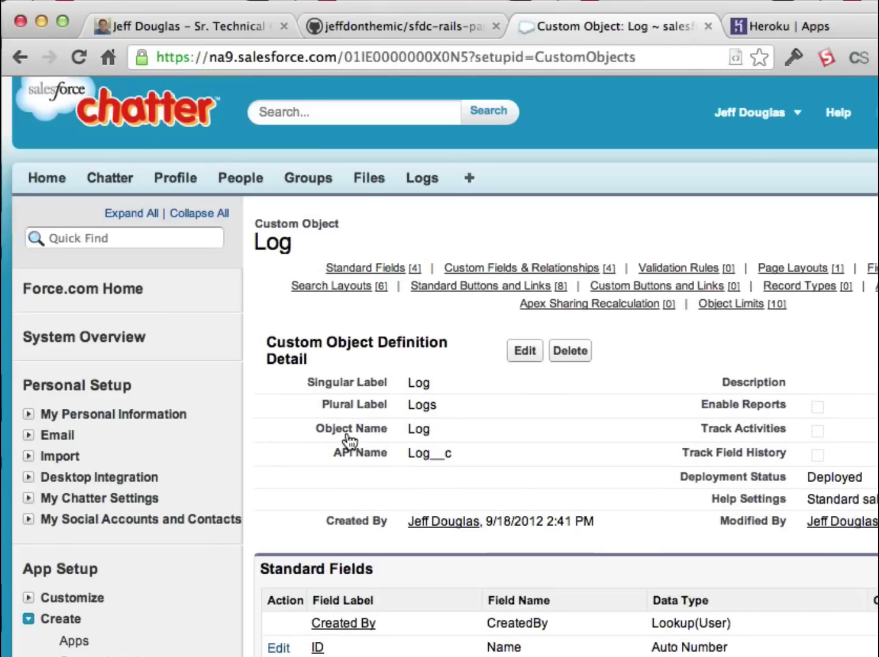
pyautogui.scroll(-2, 347, 432)
pyautogui.scroll(-6, 346, 431)
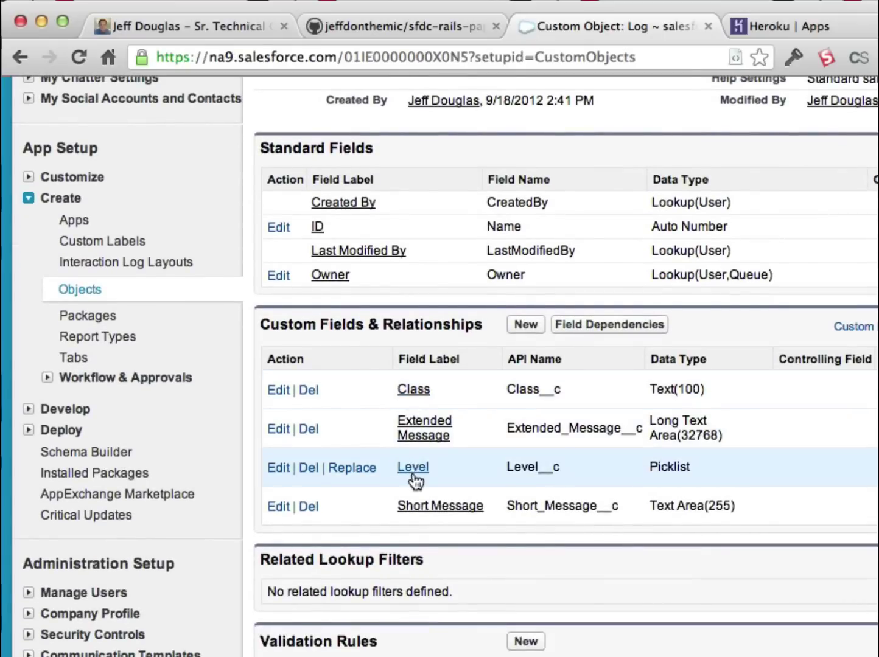
# Step: Examine the picklist values of the Log object's Level field and return to the Log object definition
pyautogui.click(413, 474)
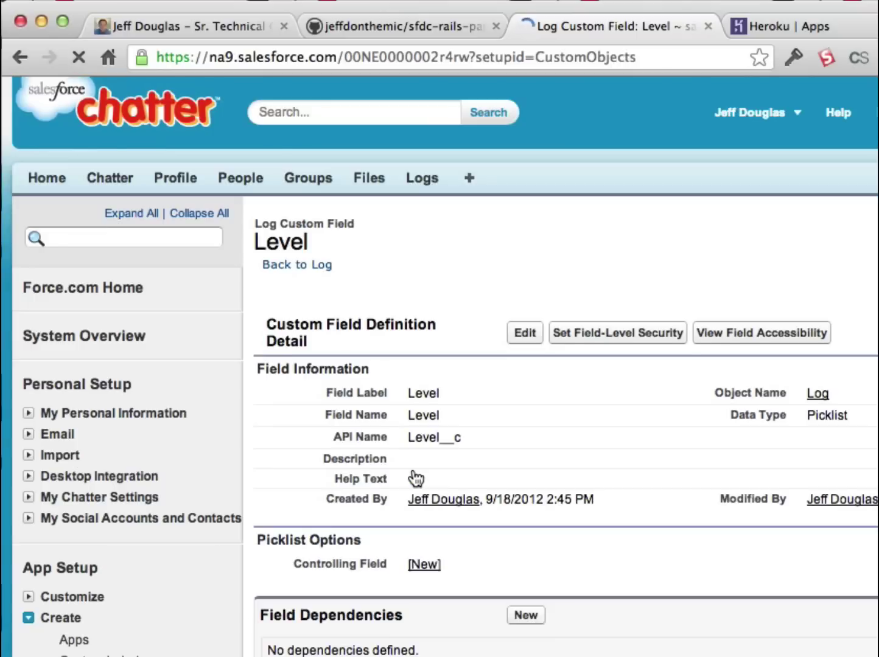
pyautogui.scroll(-7, 413, 476)
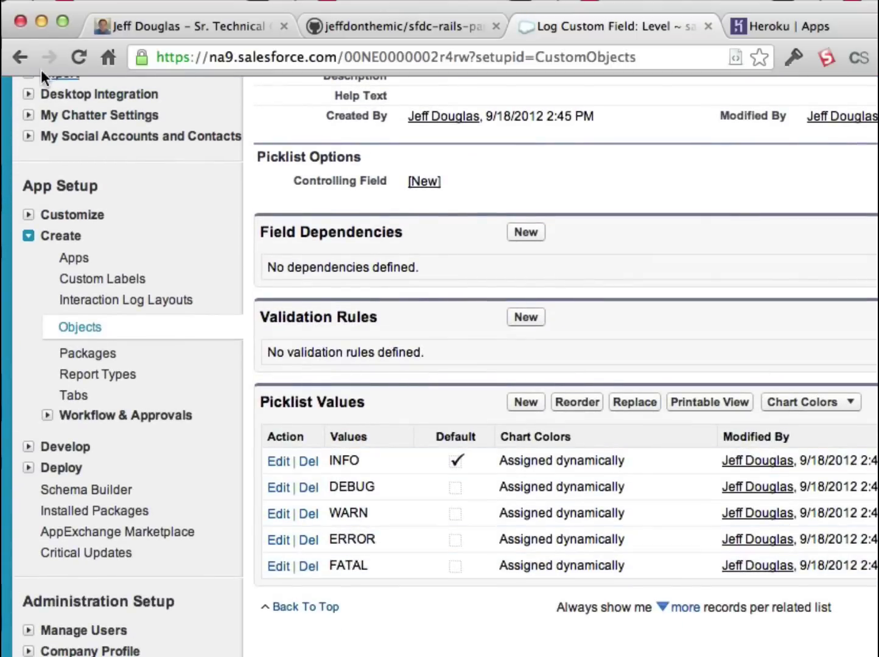
pyautogui.click(21, 57)
pyautogui.scroll(-1, 450, 453)
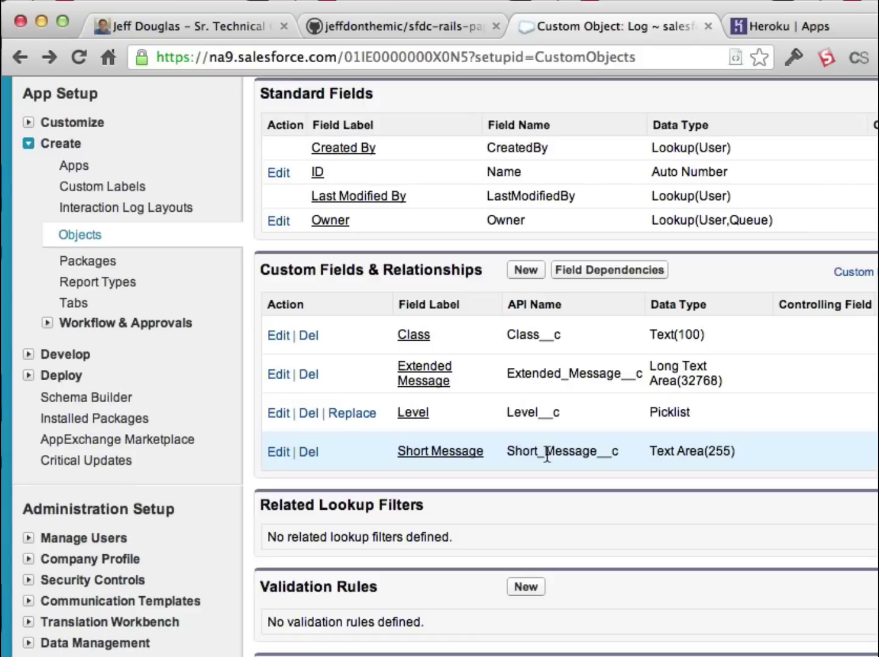
pyautogui.scroll(3, 547, 453)
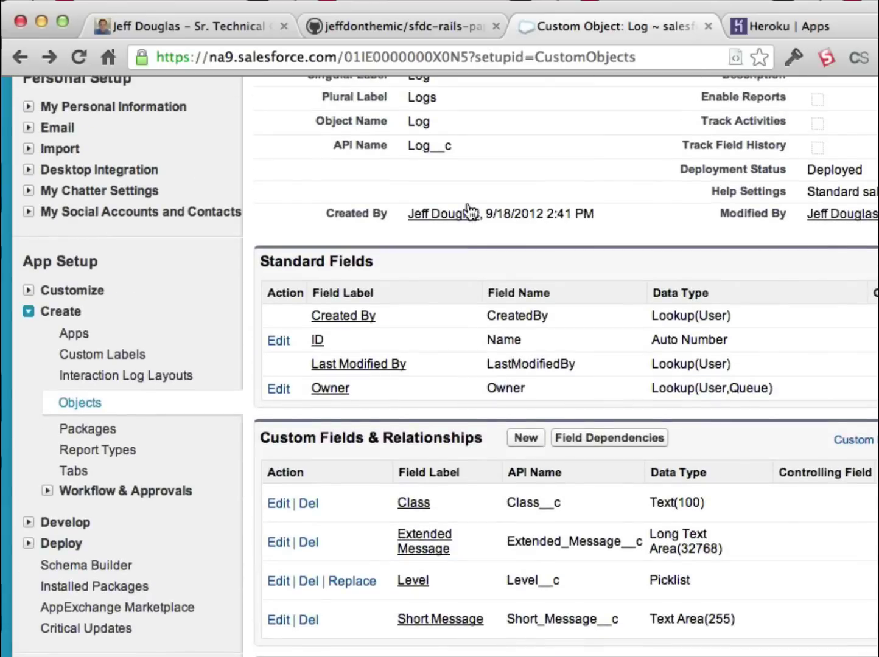
# Step: Check the README's remote access instructions on GitHub and find the Remote Access page in Salesforce setup by searching for "remote"
pyautogui.click(416, 28)
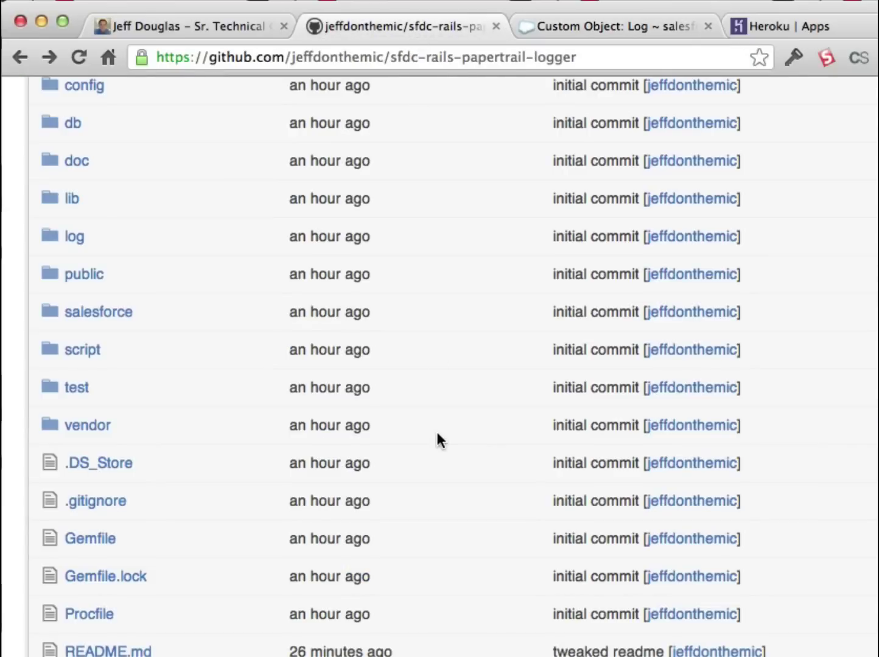
pyautogui.scroll(-12, 436, 434)
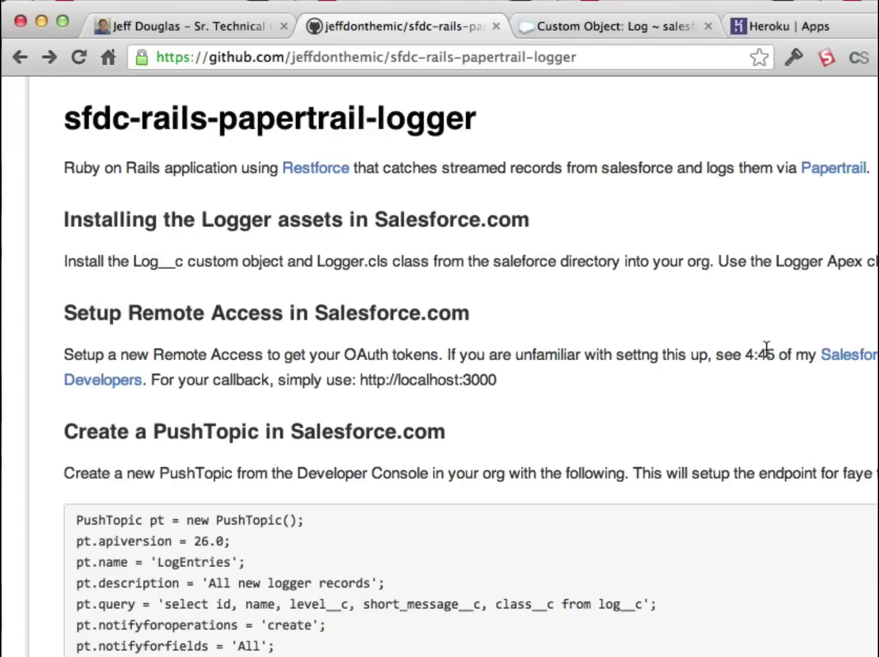
pyautogui.click(608, 28)
pyautogui.scroll(5, 200, 377)
pyautogui.click(118, 243)
pyautogui.write('remote')
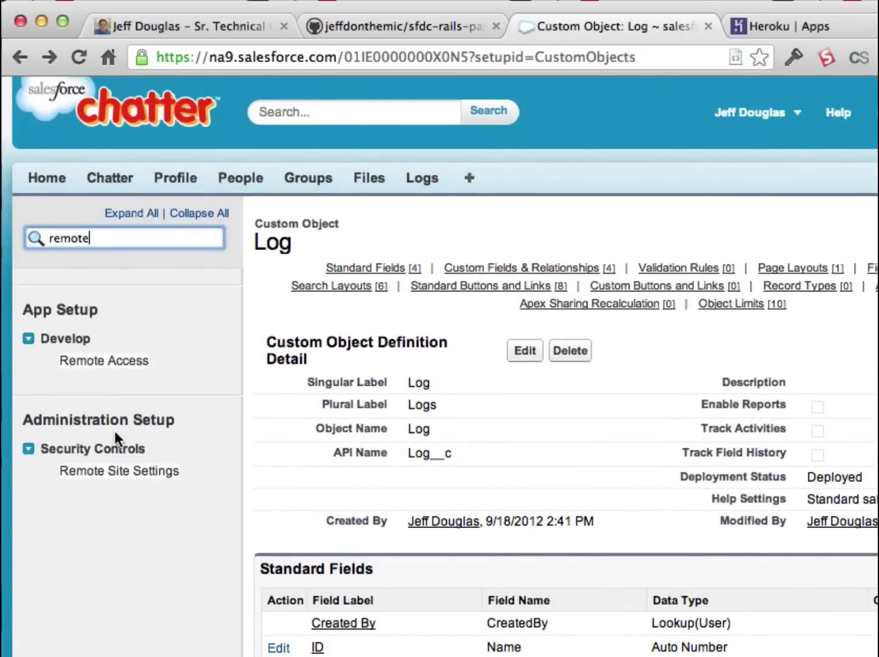
pyautogui.click(120, 364)
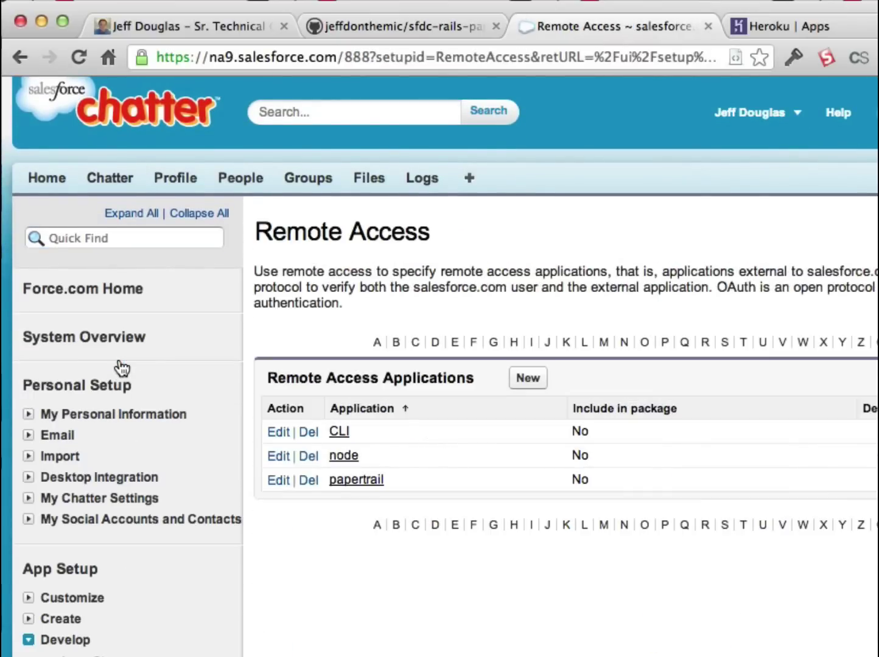
# Step: Open the papertrail remote access application for editing, examine its callback URL, and cancel without saving
pyautogui.click(286, 483)
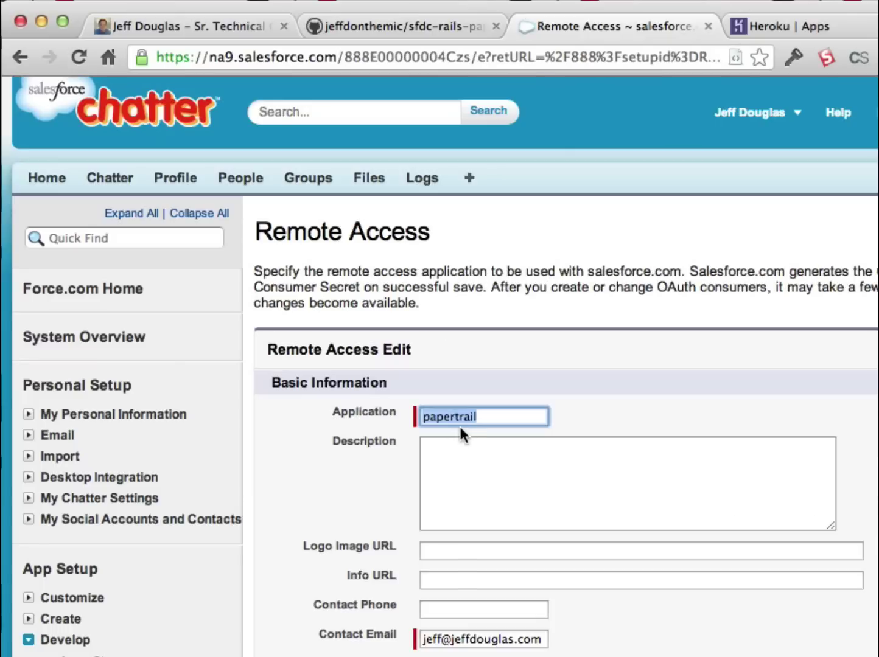
pyautogui.scroll(-5, 480, 413)
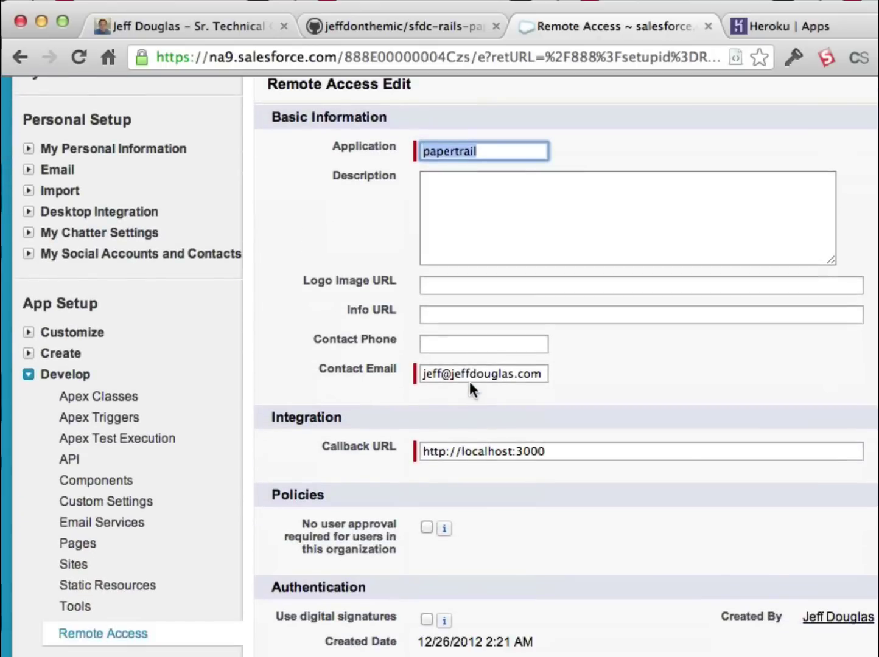
pyautogui.moveTo(550, 452); pyautogui.dragTo(415, 453)
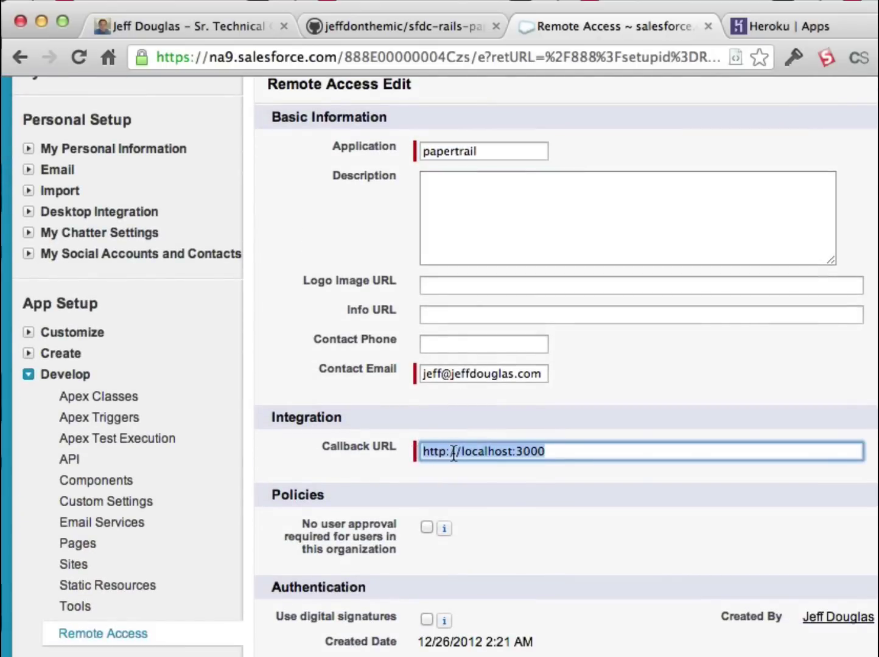
pyautogui.click(453, 454)
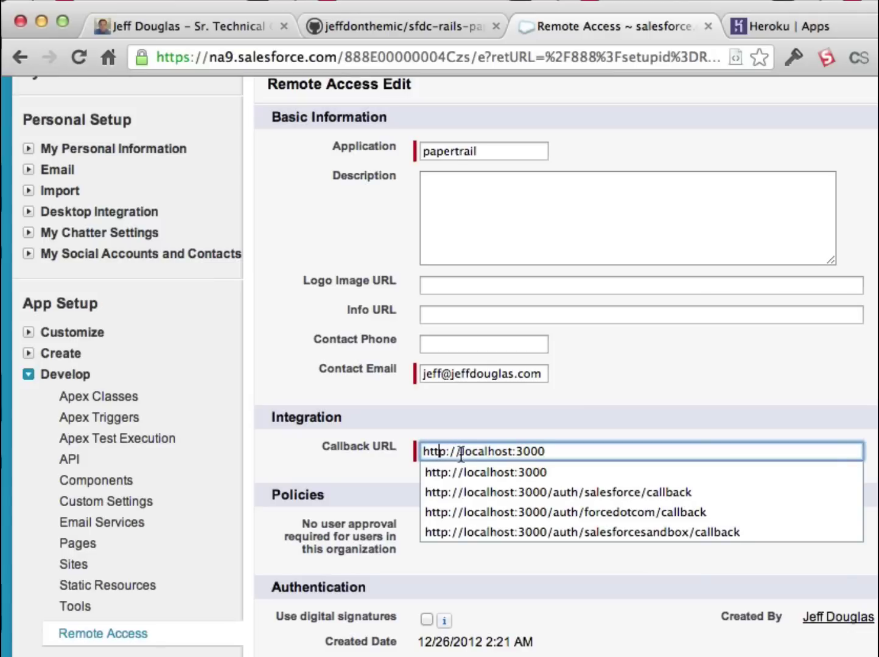
pyautogui.moveTo(458, 453); pyautogui.dragTo(496, 454)
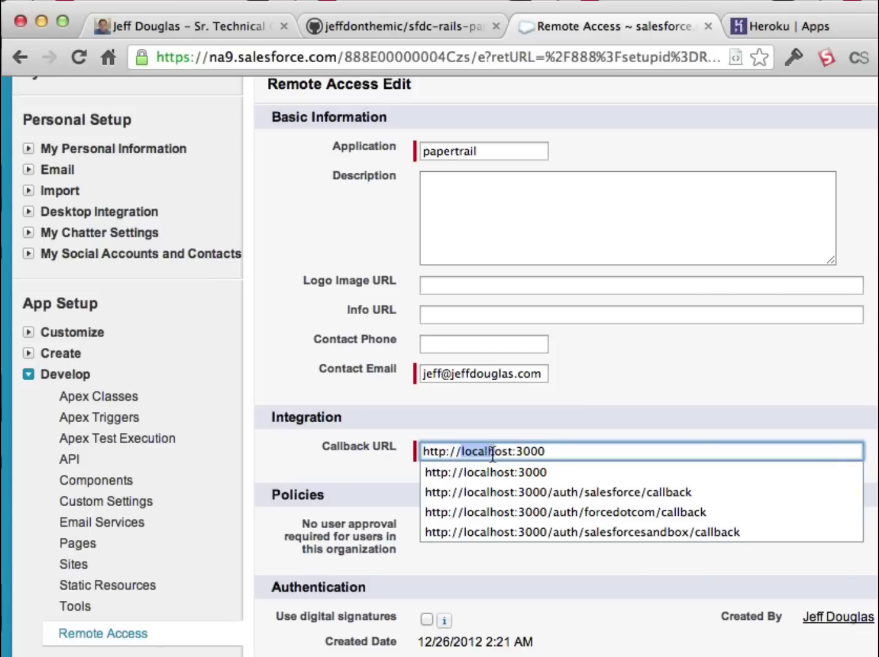
pyautogui.click(447, 453)
pyautogui.click(573, 380)
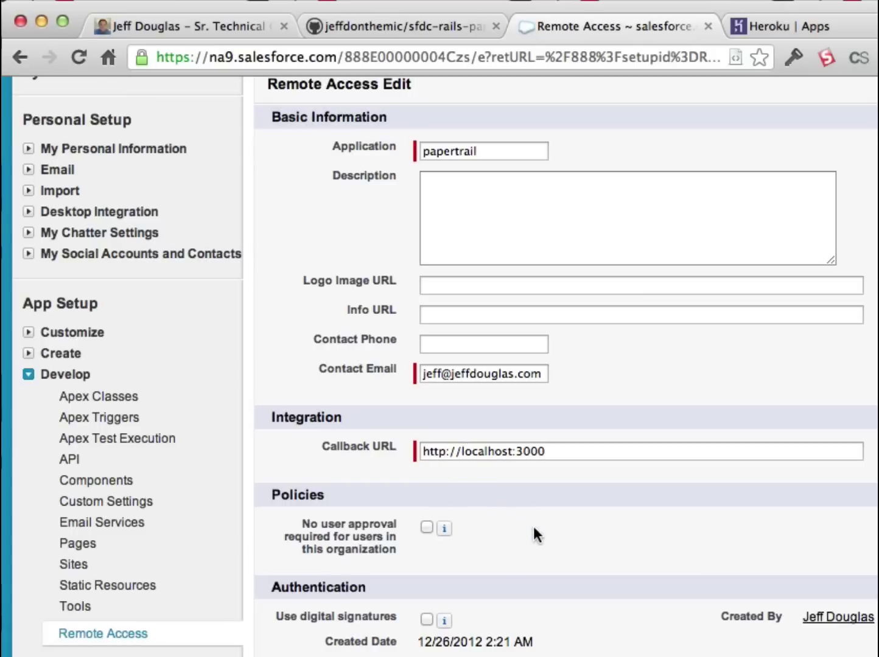
pyautogui.scroll(5, 490, 397)
pyautogui.scroll(-7, 667, 393)
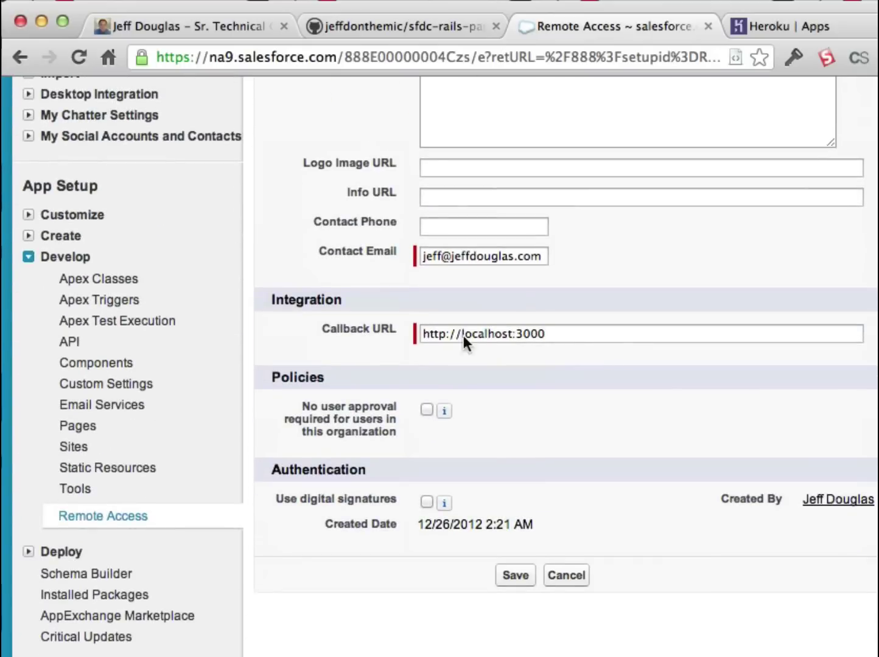
pyautogui.click(552, 579)
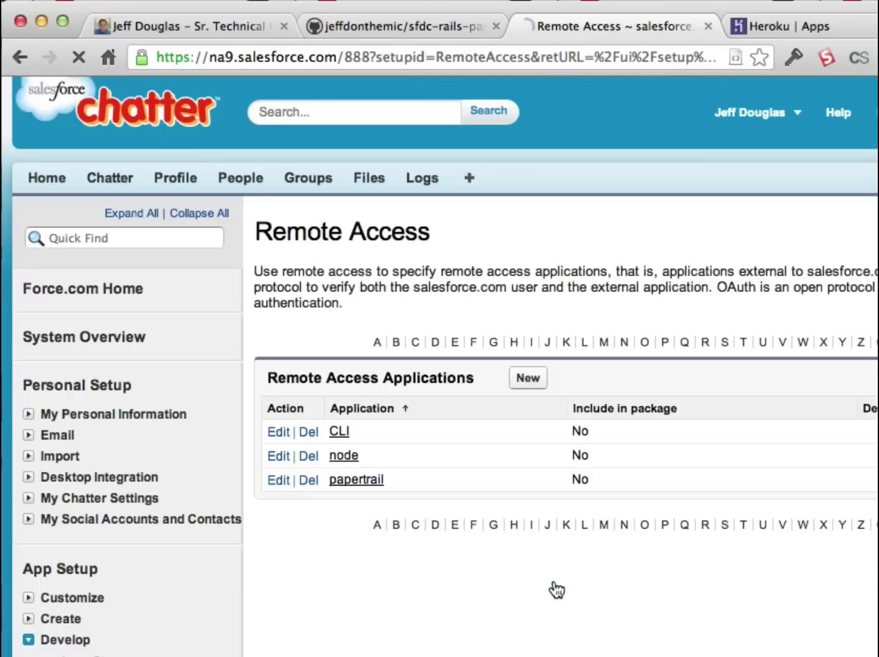
# Step: Open the papertrail application's detail page and examine its consumer key and consumer secret fields
pyautogui.click(365, 481)
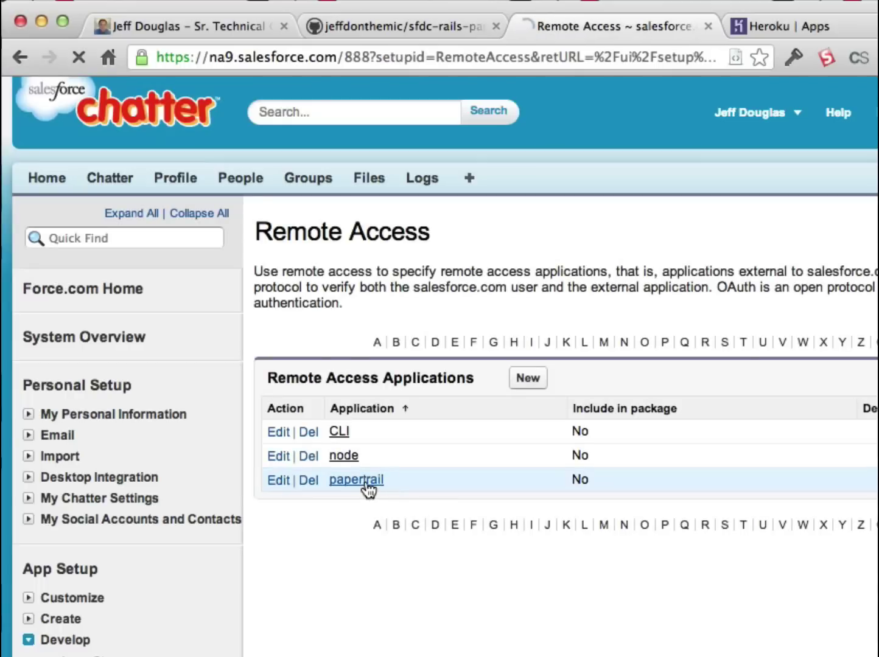
pyautogui.scroll(-5, 367, 487)
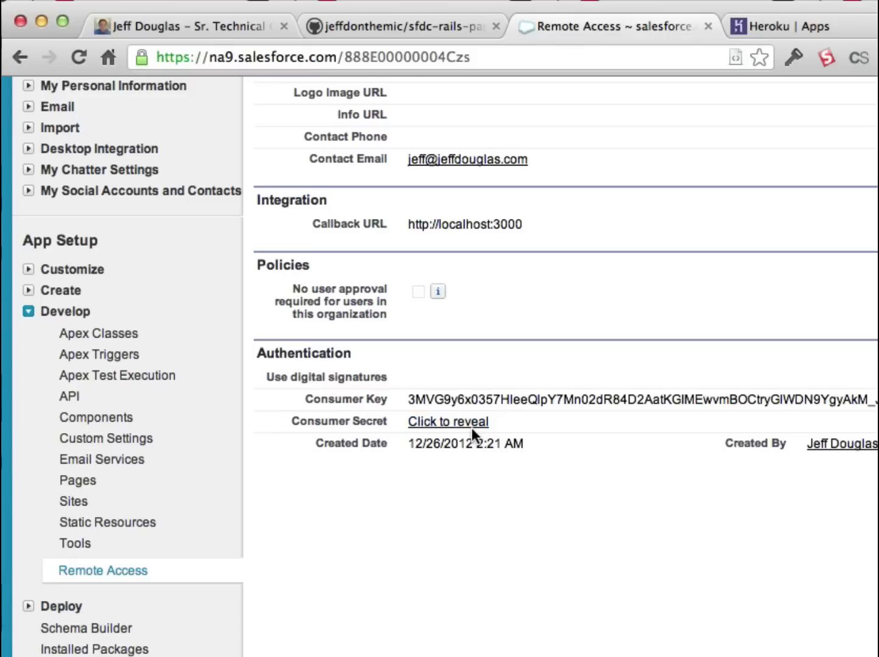
# Step: Examine the README's PushTopic code on GitHub, including its name, query fields and notification settings
pyautogui.click(390, 23)
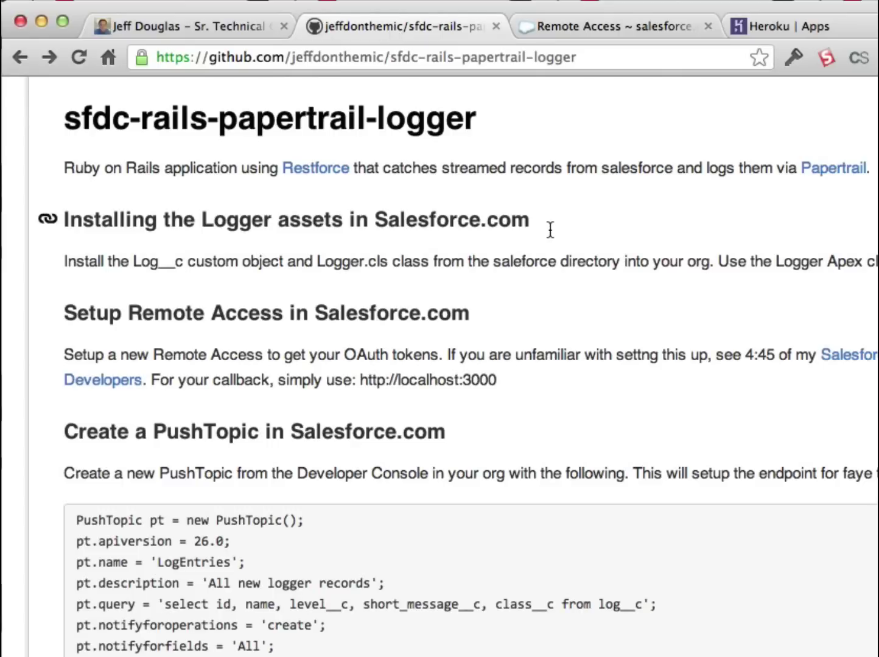
pyautogui.scroll(-1, 549, 229)
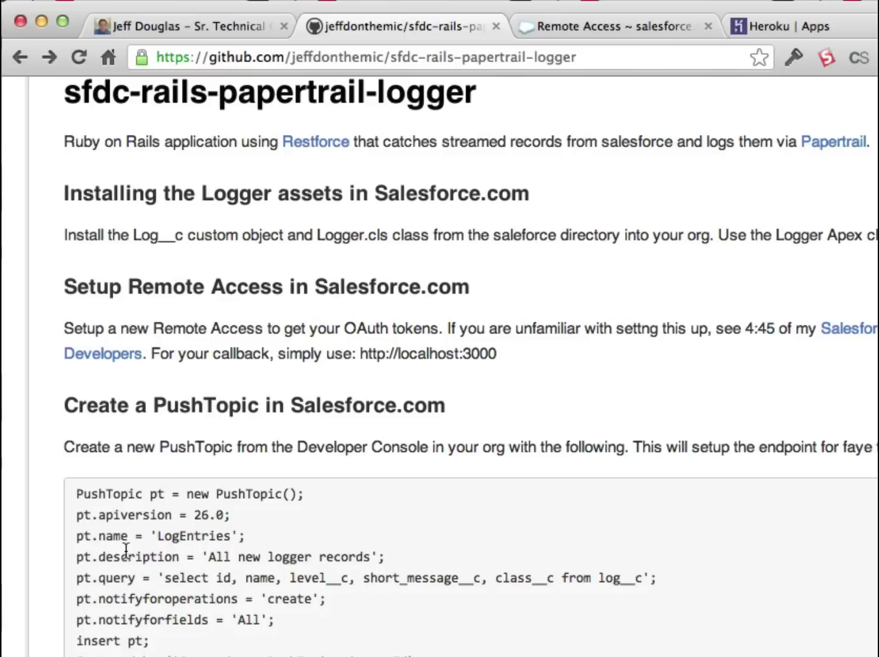
pyautogui.moveTo(76, 494); pyautogui.dragTo(433, 652)
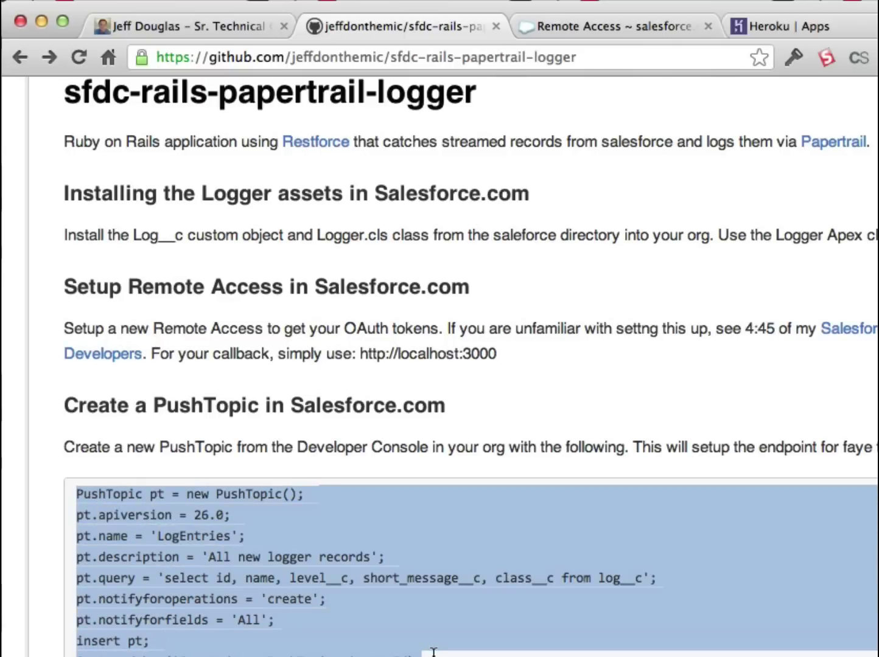
pyautogui.click(227, 578)
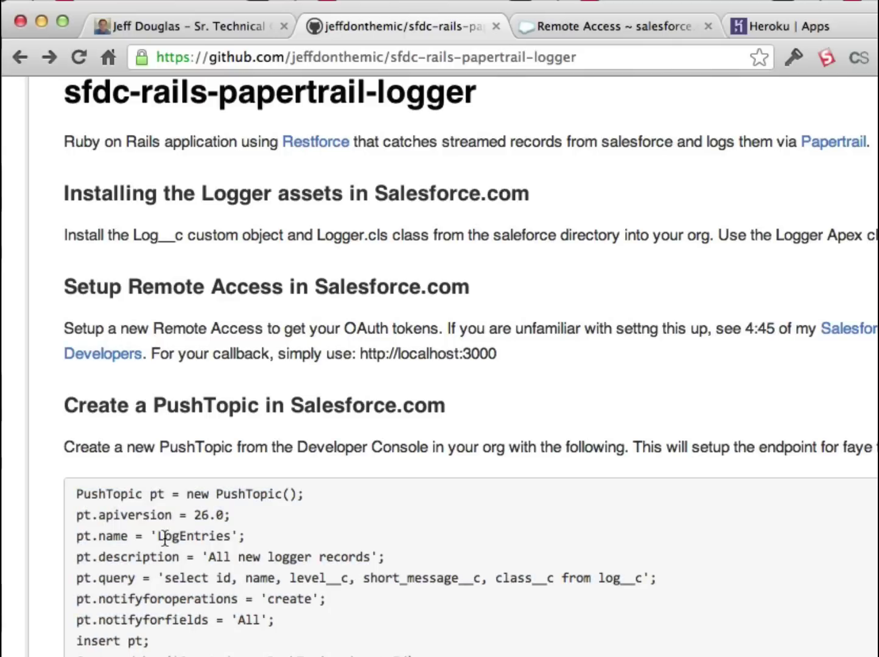
pyautogui.moveTo(157, 536); pyautogui.dragTo(227, 536)
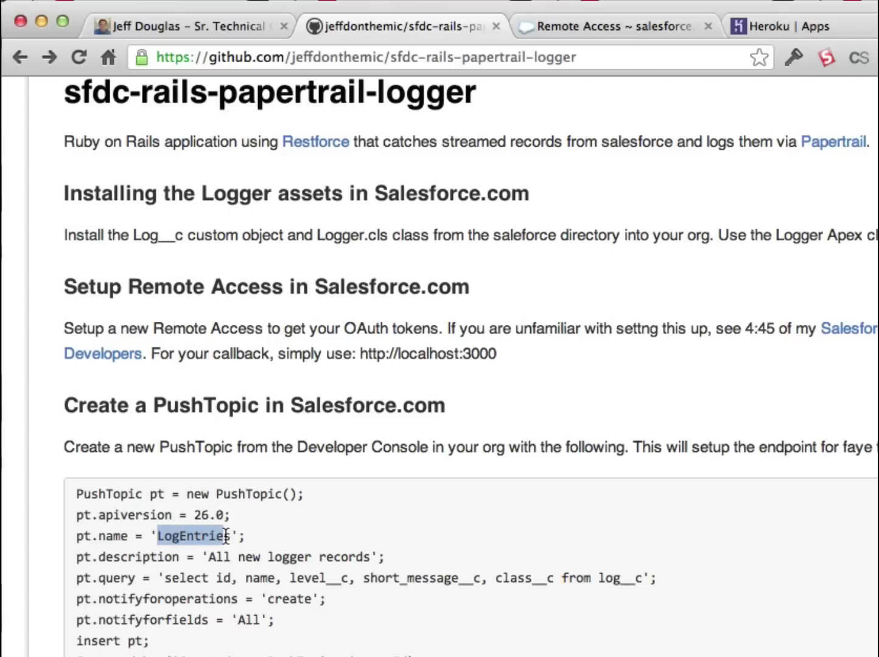
pyautogui.click(171, 578)
pyautogui.moveTo(275, 578); pyautogui.dragTo(290, 578)
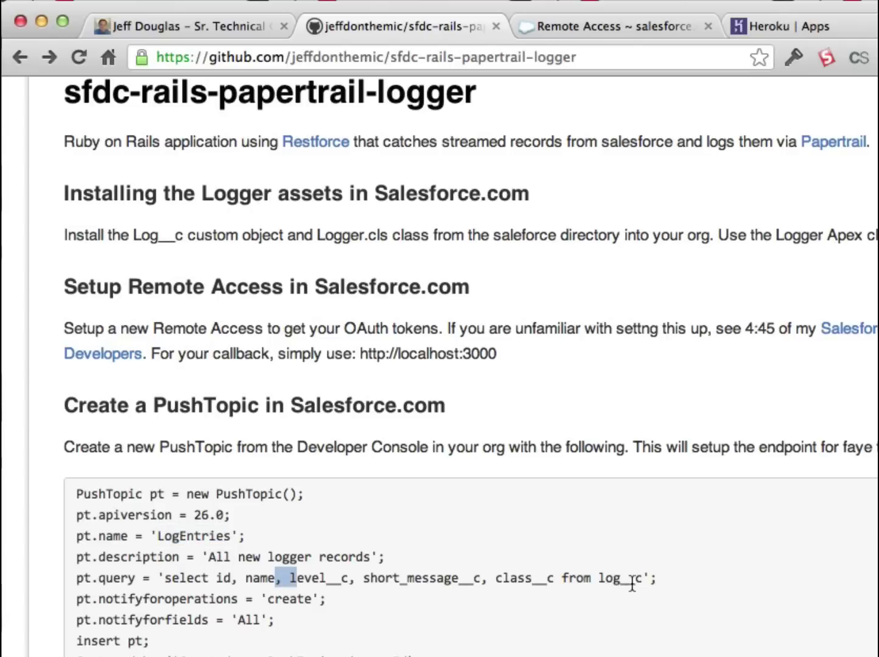
pyautogui.click(268, 599)
# Step: Copy the README's complete PushTopic code block and open the Developer Console in Salesforce, dismissing its error dialog
pyautogui.moveTo(77, 495); pyautogui.dragTo(436, 655)
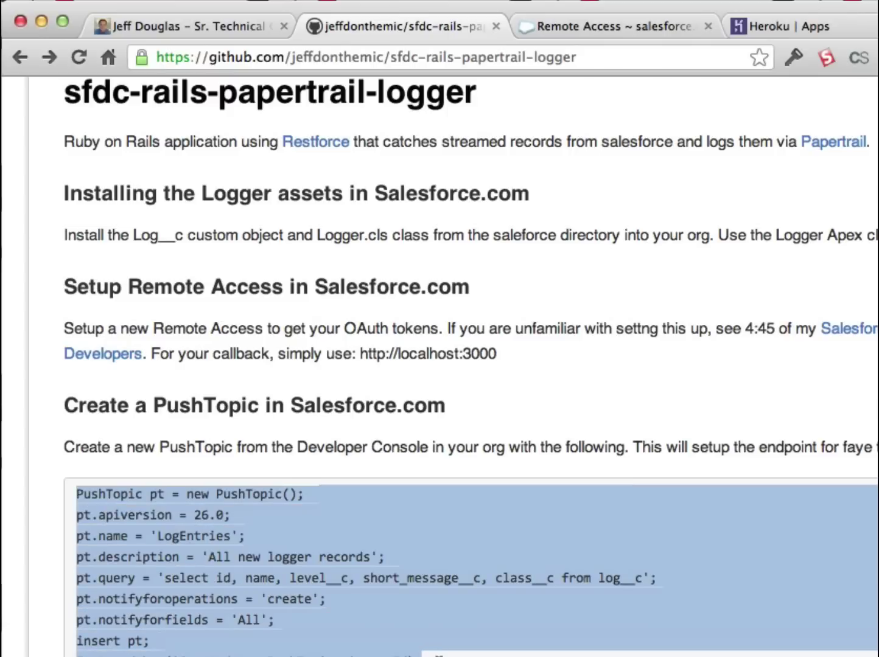
pyautogui.click(752, 443)
pyautogui.click(552, 33)
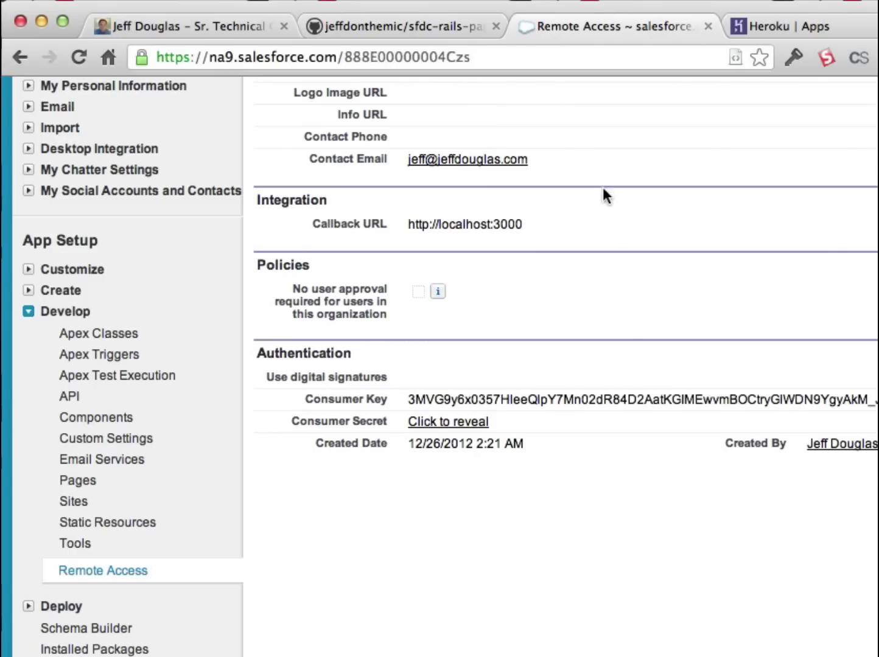
pyautogui.scroll(6, 615, 261)
pyautogui.click(789, 131)
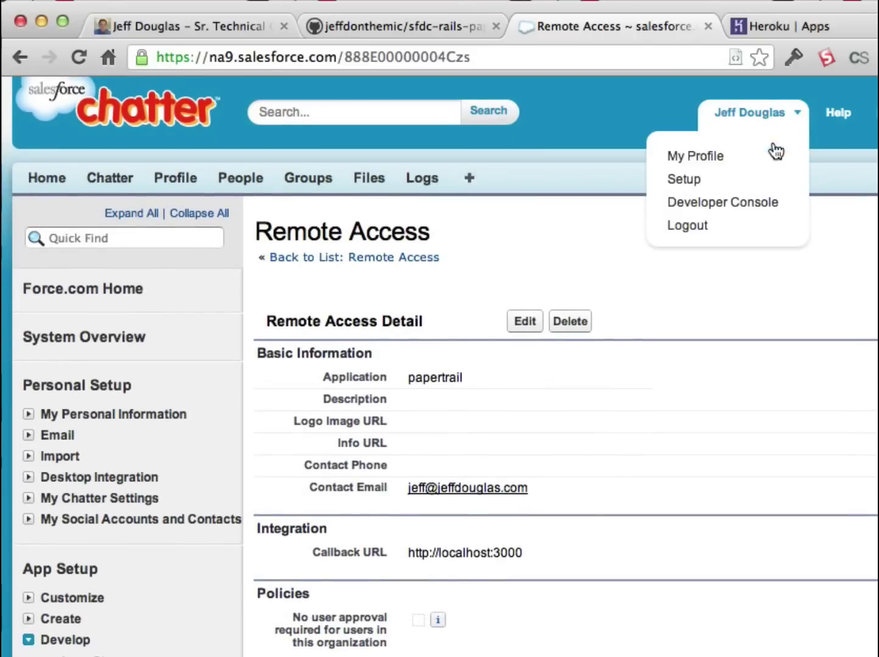
pyautogui.click(739, 200)
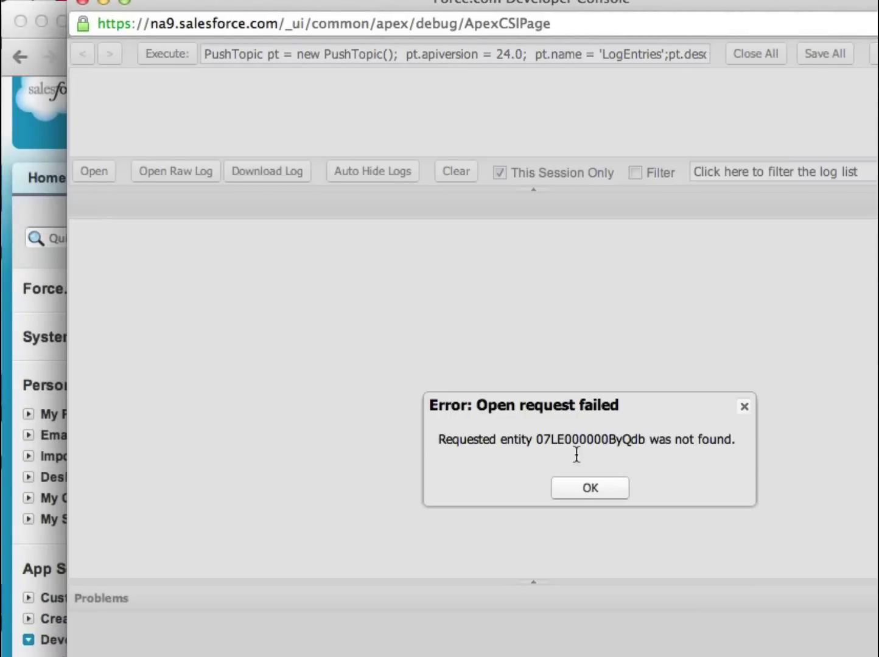
pyautogui.click(579, 495)
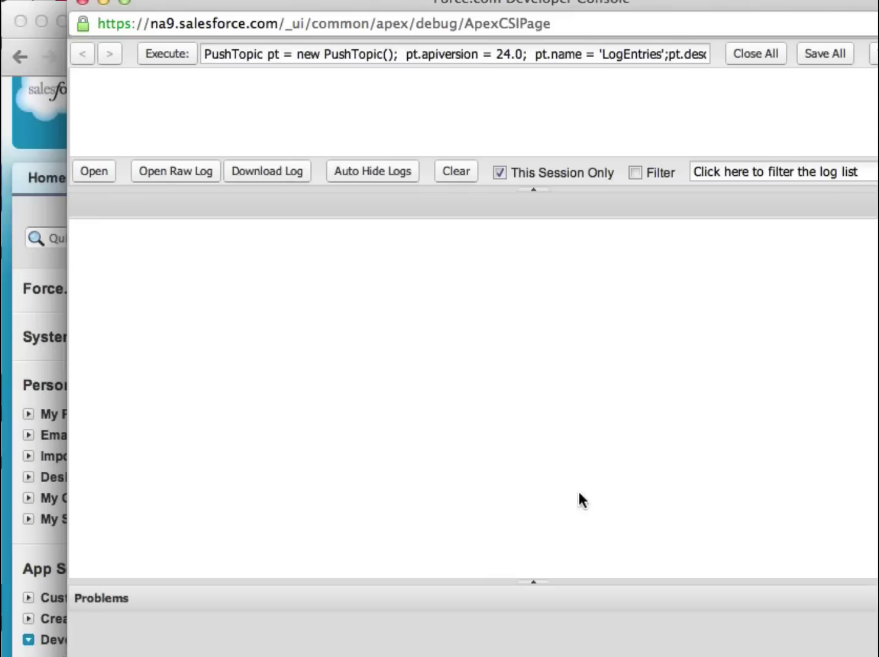
# Step: Replace the code in the Enter Apex Code window with the copied PushTopic code, enlarge the window, and close the console without executing
pyautogui.click(489, 54)
pyautogui.press('super+a')
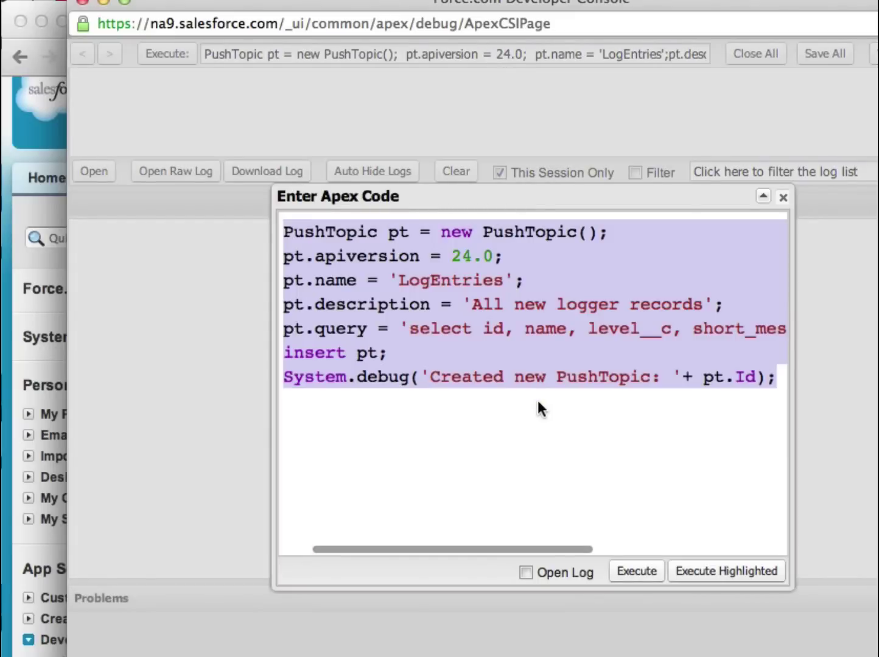
pyautogui.press('super+v')
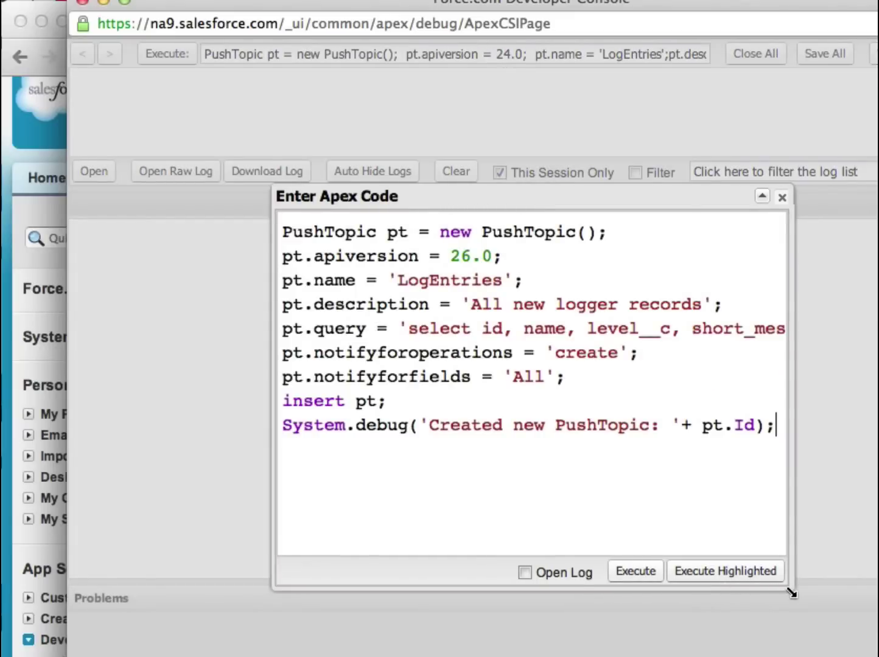
pyautogui.moveTo(790, 590); pyautogui.dragTo(876, 643)
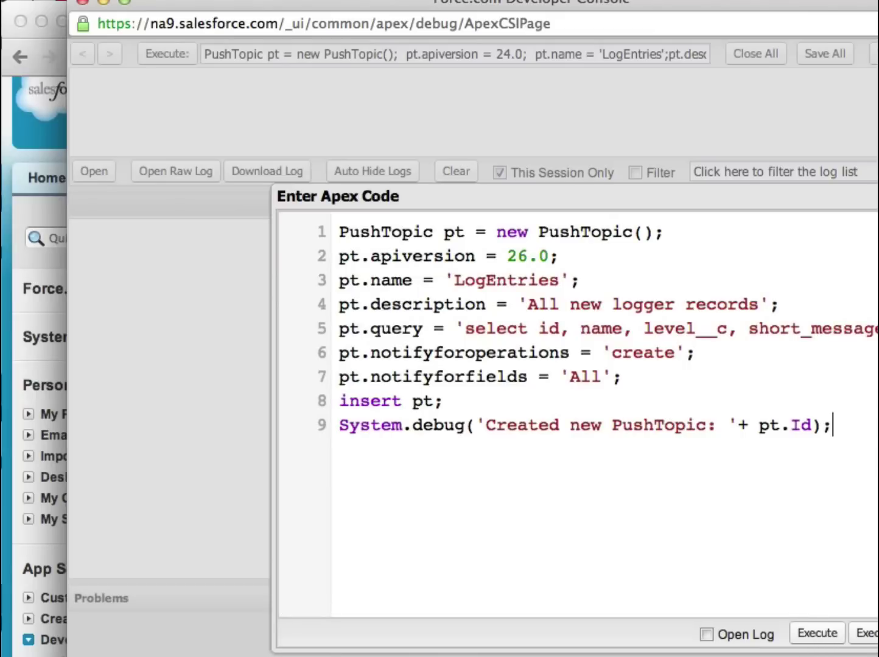
pyautogui.press('Escape')
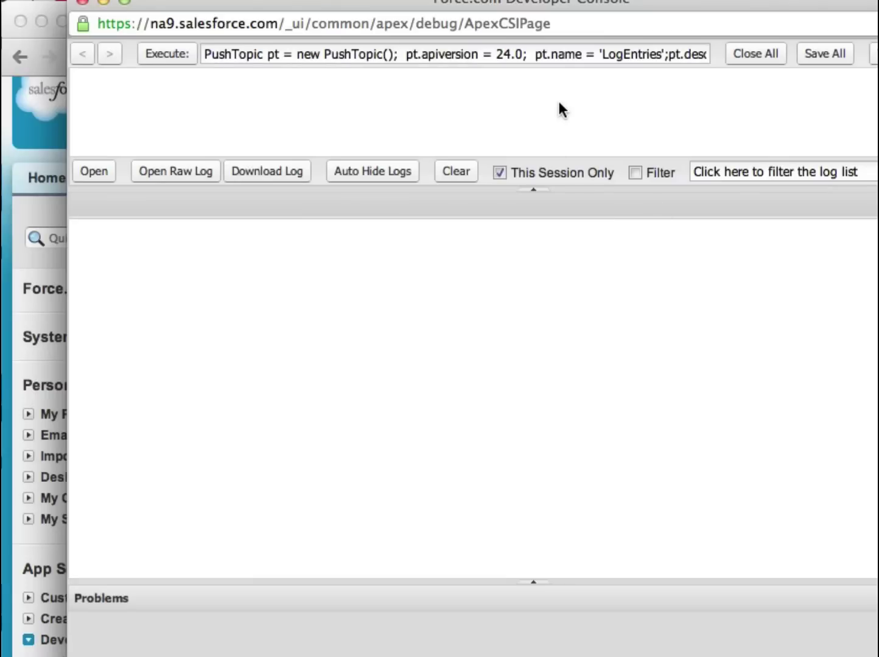
pyautogui.click(82, 3)
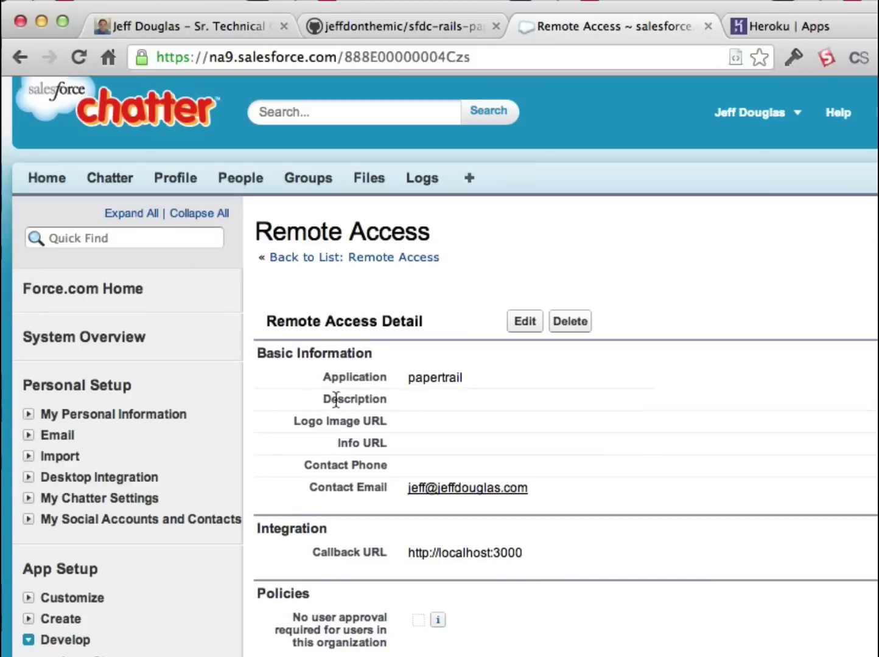
# Step: Copy the git clone command from the README's Running the Application Locally section and run it in the terminal from the Desktop folder
pyautogui.click(389, 23)
pyautogui.scroll(-4, 496, 314)
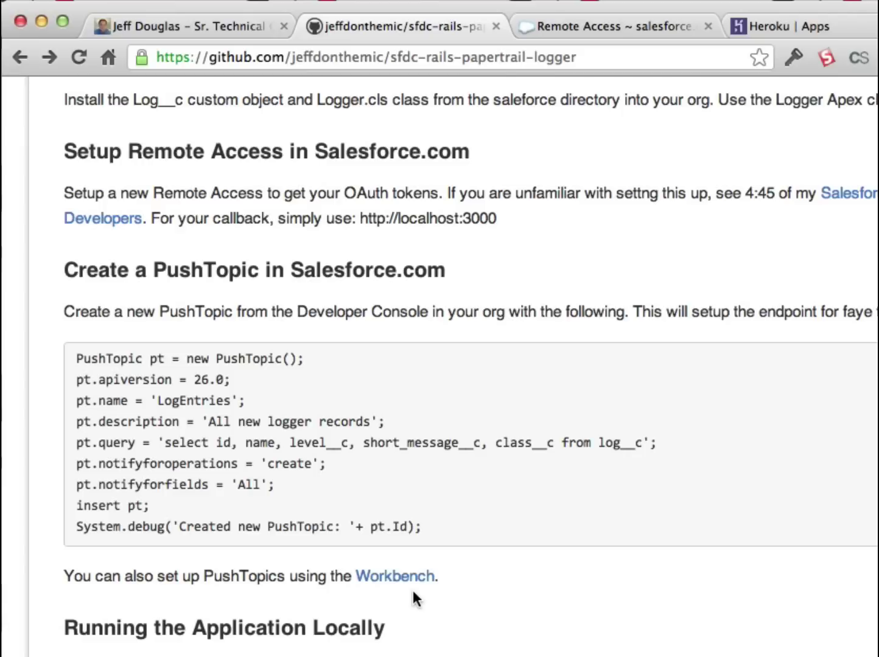
pyautogui.scroll(-10, 413, 590)
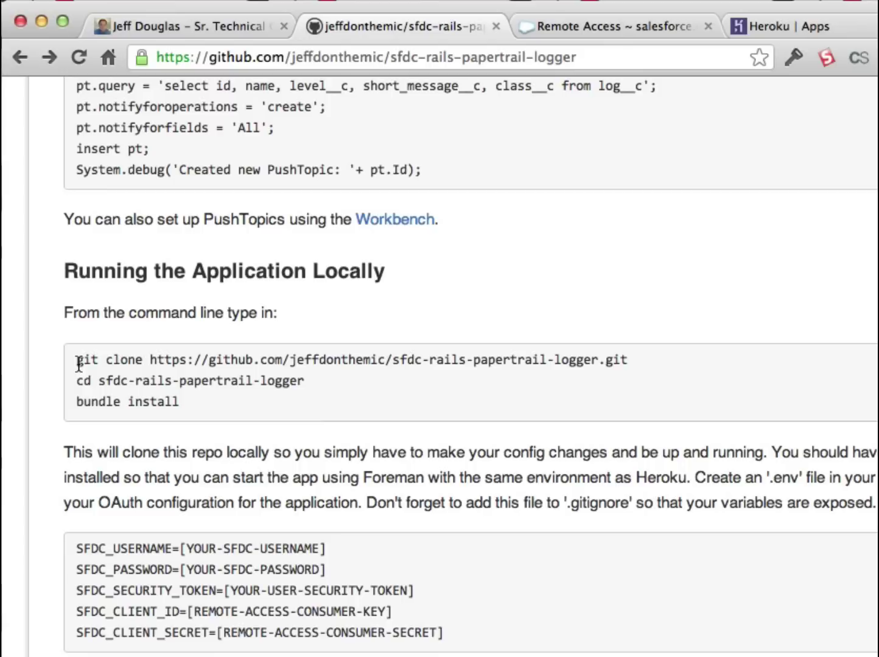
pyautogui.moveTo(79, 362); pyautogui.dragTo(627, 362)
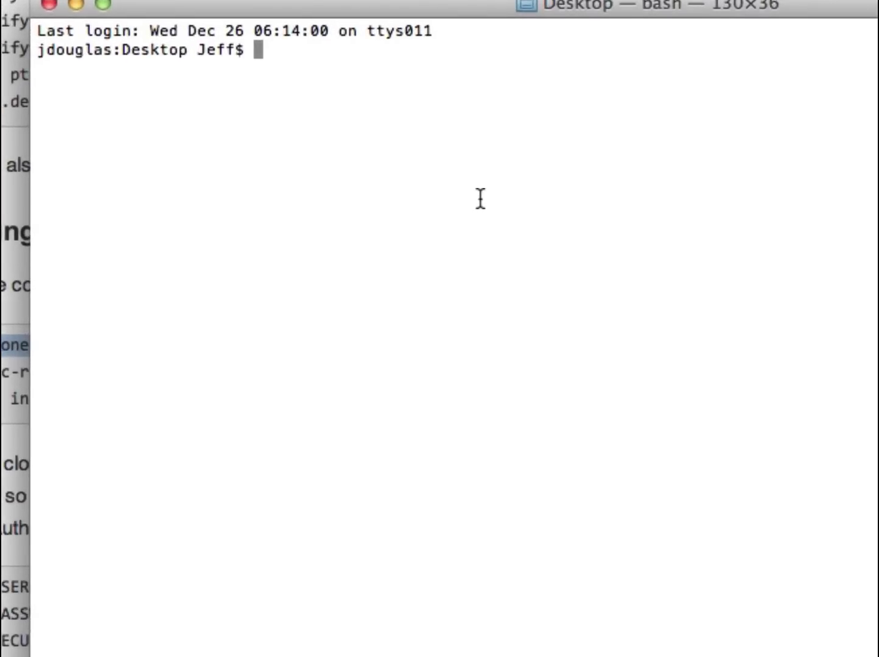
pyautogui.press('super+v')
pyautogui.press('Return')
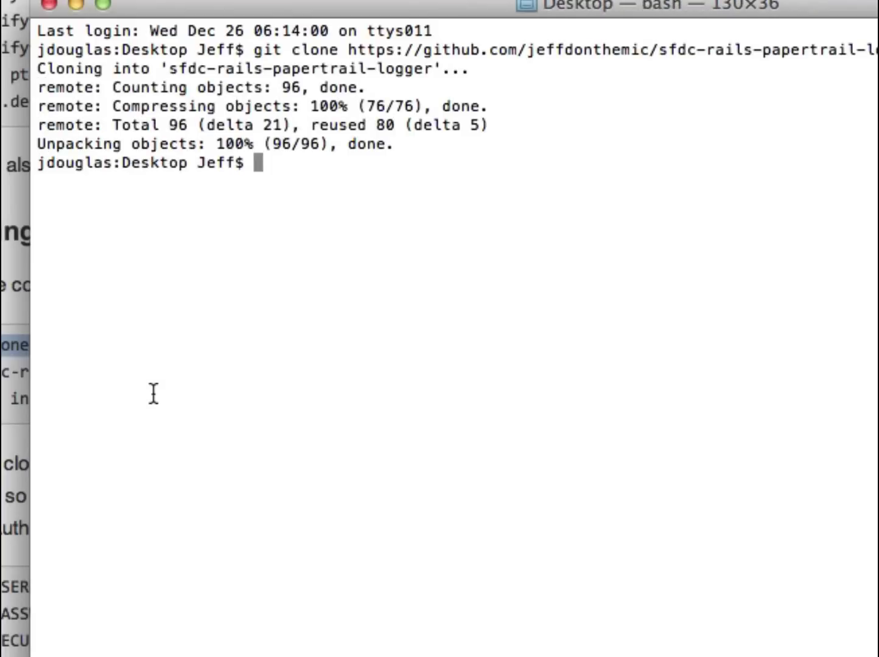
# Step: Change into the cloned sfdc-rails-papertrail-logger directory and install its gems with bundle install
pyautogui.write('cd sfdc-')
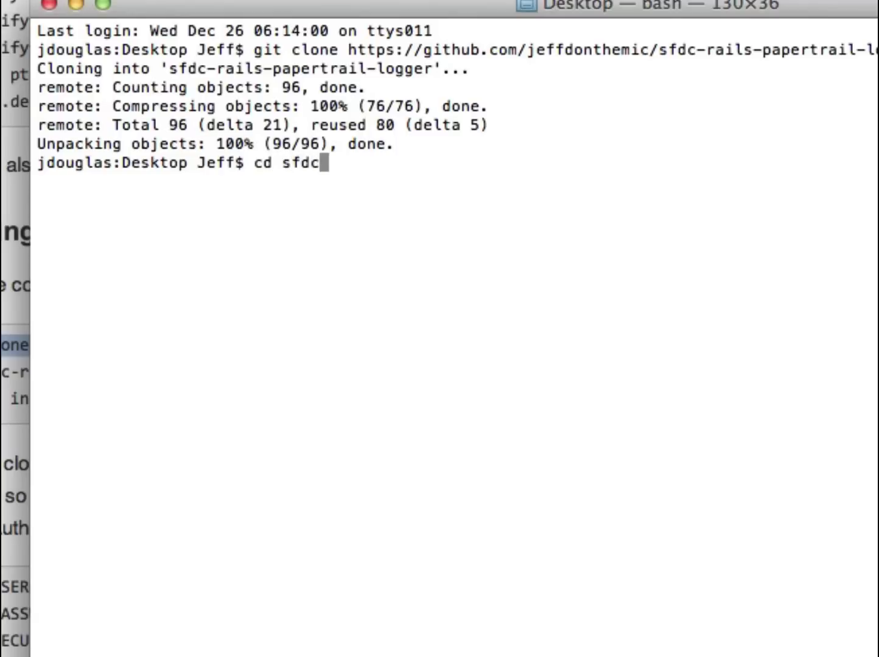
pyautogui.press('BackSpace')
pyautogui.press('BackSpace')
pyautogui.press('BackSpace')
pyautogui.press('BackSpace')
pyautogui.press('BackSpace')
pyautogui.write('sfdc-p')
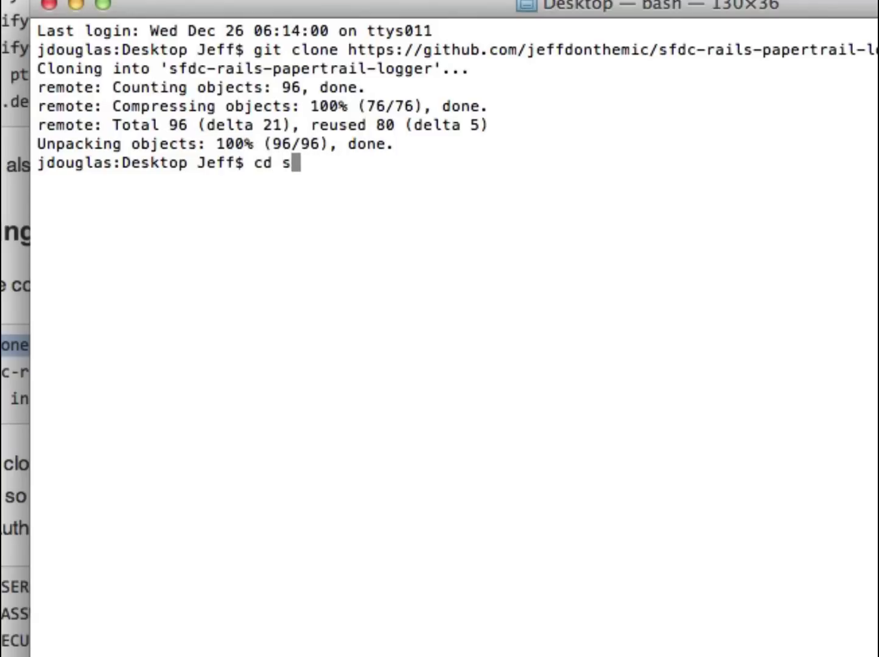
pyautogui.press('BackSpace')
pyautogui.write('rails-papertrail-logger/')
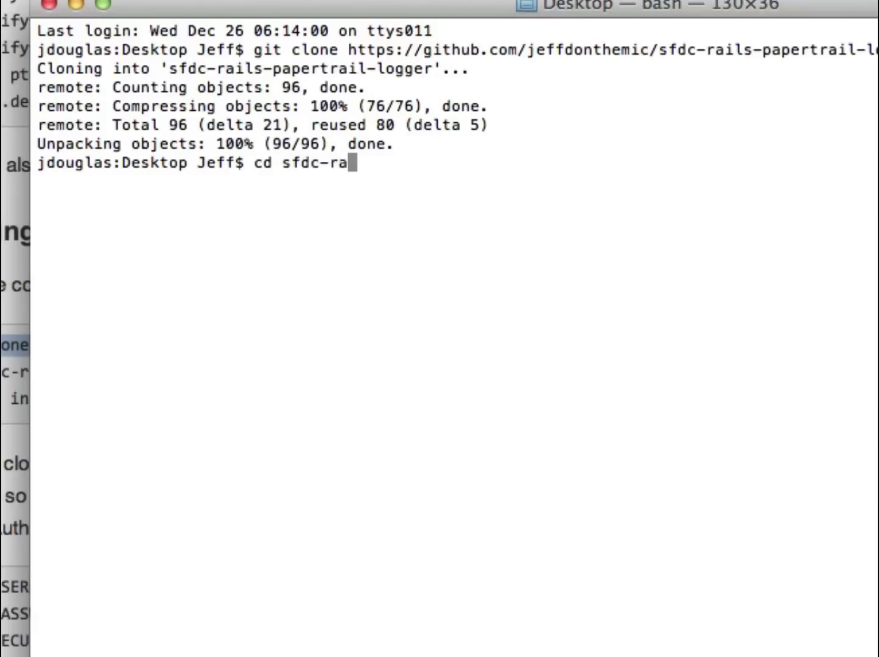
pyautogui.press('Tab')
pyautogui.press('Return')
pyautogui.write('bundle install')
pyautogui.press('Return')
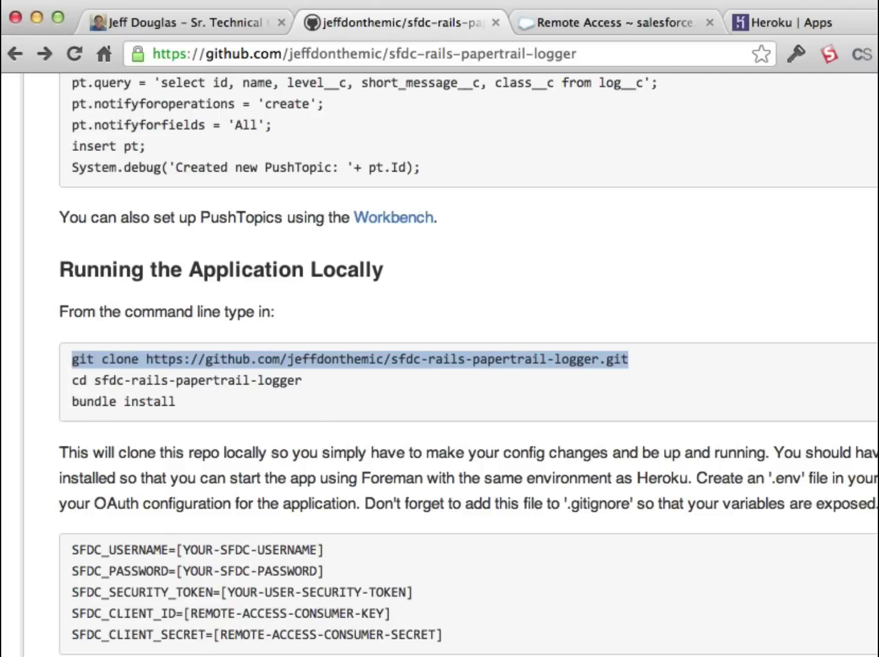
# Step: Return to the terminal, open the project folder in Sublime Text with "sublime .", and move the editor window fully into view
pyautogui.press('super+Tab')
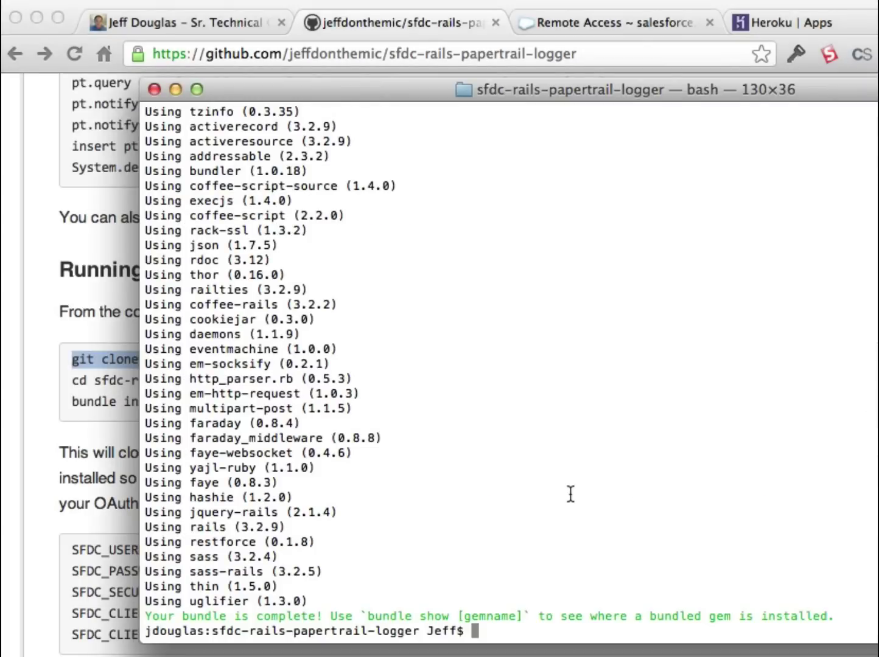
pyautogui.write('sbul')
pyautogui.press('BackSpace')
pyautogui.press('BackSpace')
pyautogui.press('BackSpace')
pyautogui.write('b')
pyautogui.press('BackSpace')
pyautogui.write('ublime .')
pyautogui.press('Return')
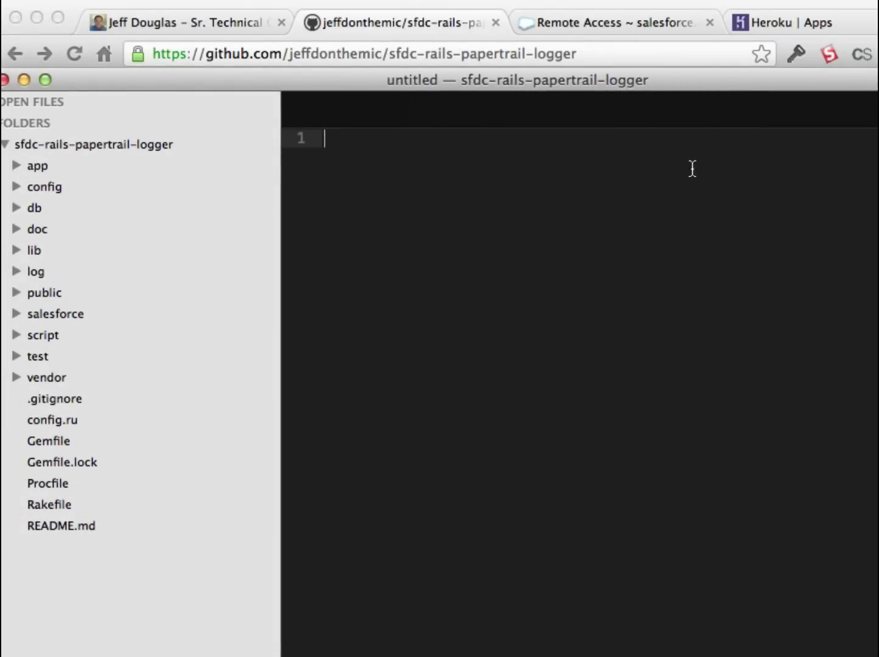
pyautogui.moveTo(736, 84); pyautogui.dragTo(803, 134)
pyautogui.moveTo(811, 130); pyautogui.dragTo(823, 130)
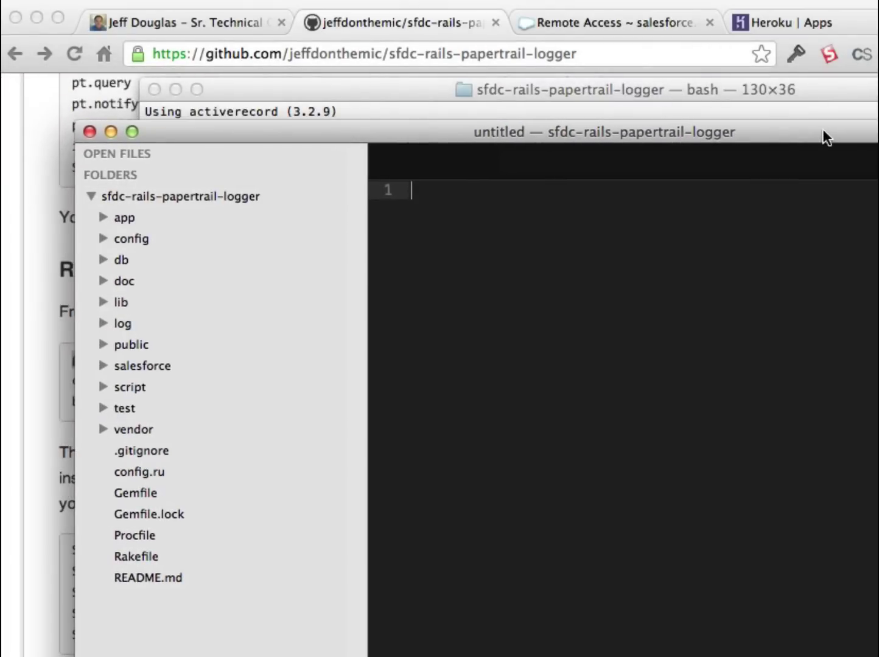
# Step: Create a new file named .env in the sfdc-rails-papertrail-logger root, accept the dot-prefixed name, and select it in the expanded folder
pyautogui.click(142, 194)
pyautogui.rightClick(143, 195)
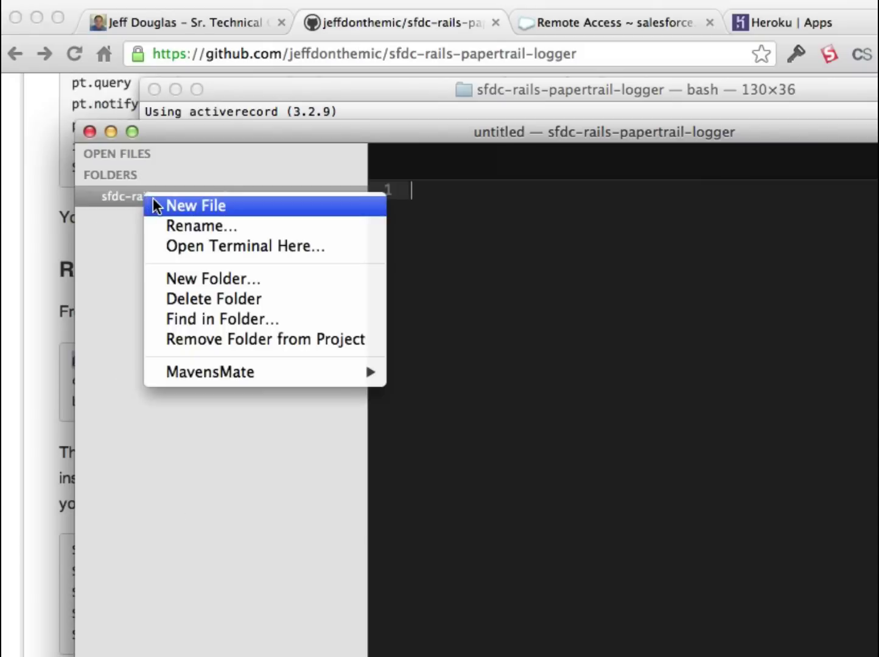
pyautogui.click(153, 204)
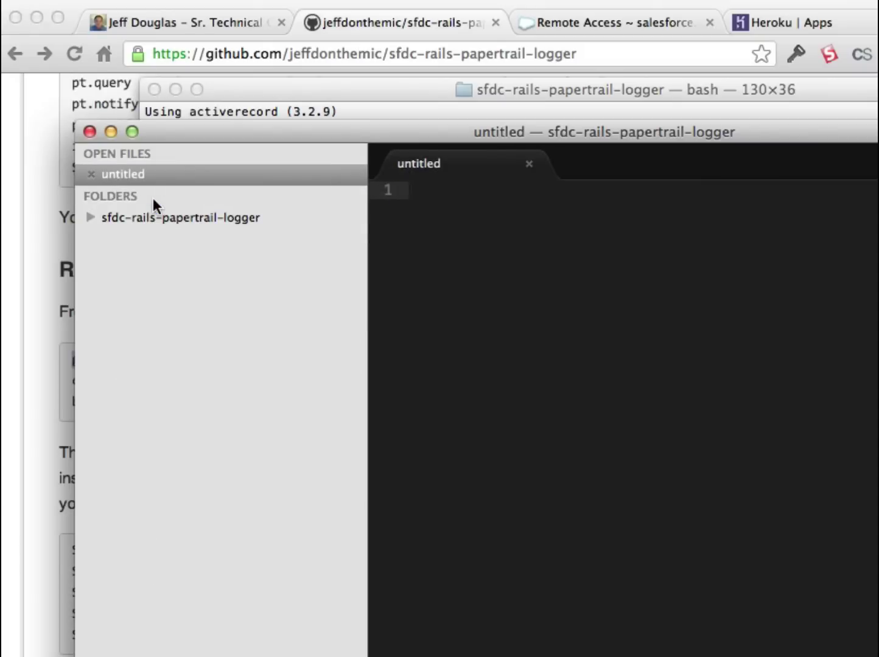
pyautogui.press('super+s')
pyautogui.write('.env')
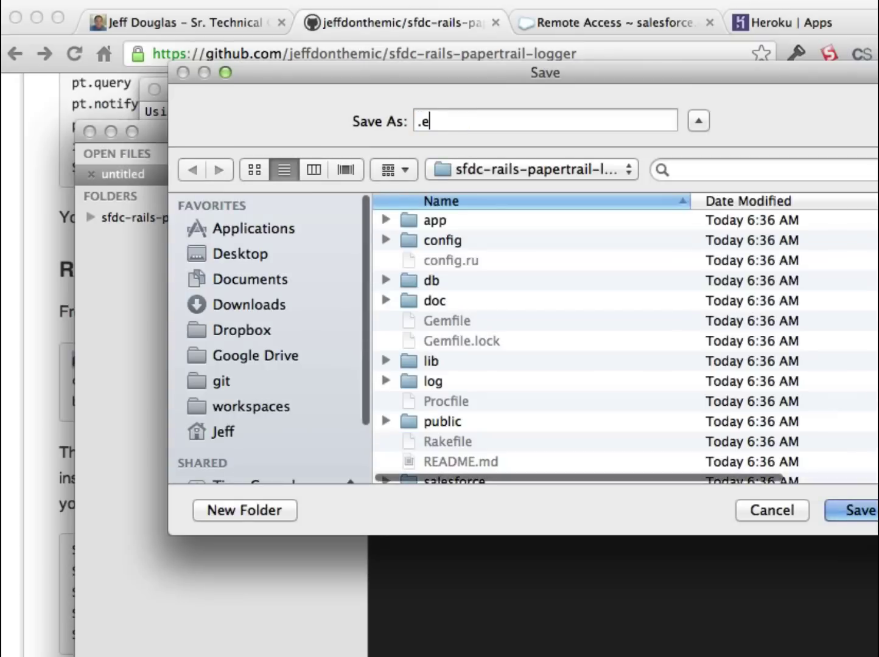
pyautogui.press('Return')
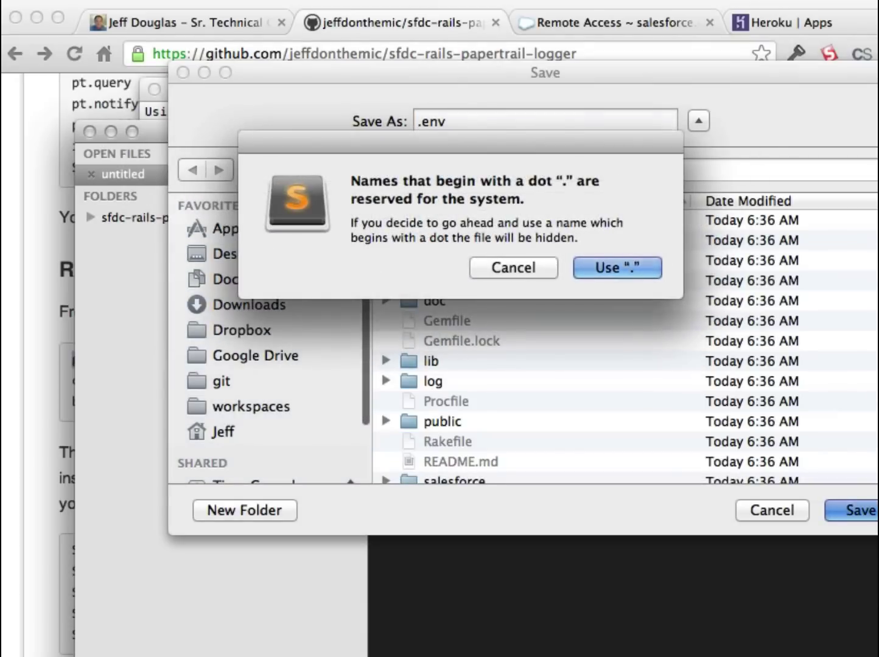
pyautogui.press('Return')
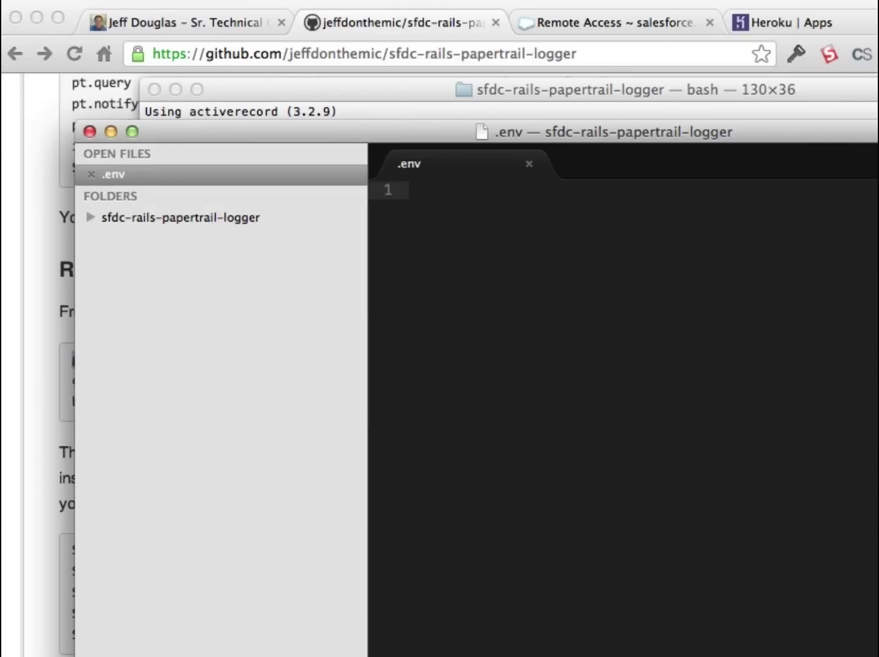
pyautogui.click(90, 217)
pyautogui.click(135, 473)
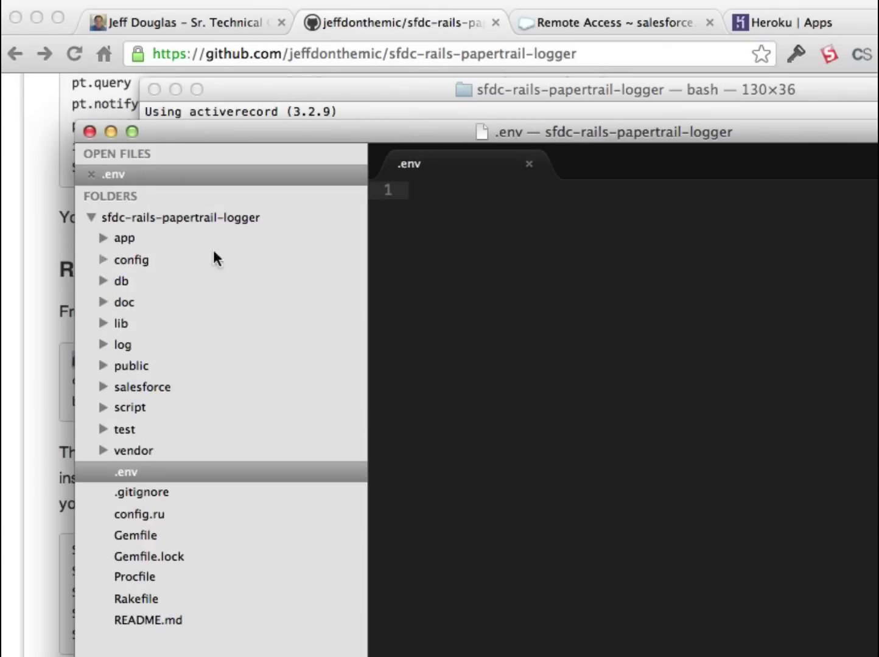
# Step: Copy the five SFDC_ variable lines from the README's Running the Application Locally section and paste them into the .env file in Sublime Text
pyautogui.click(35, 297)
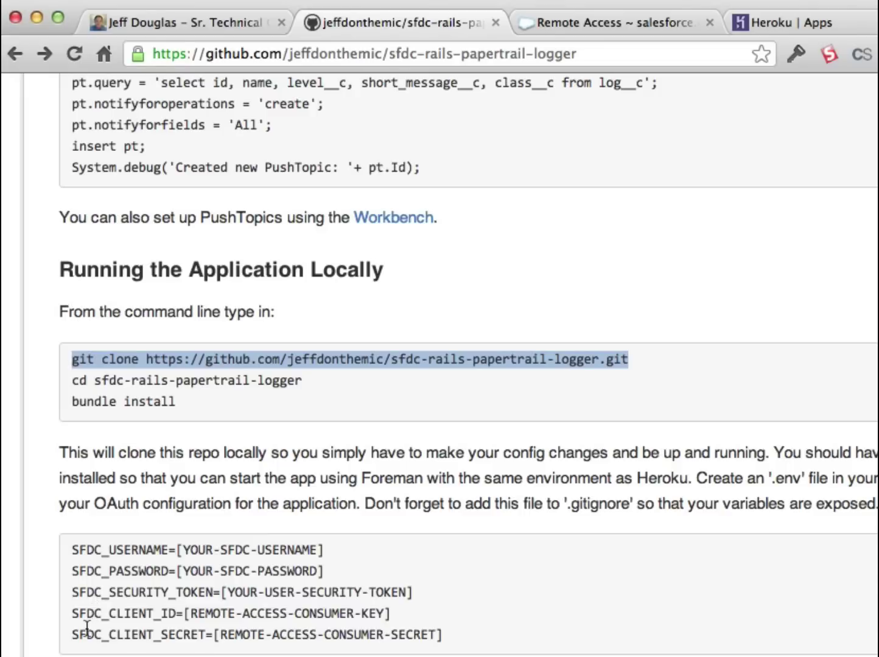
pyautogui.moveTo(72, 550)
pyautogui.mouseDown()
pyautogui.moveTo(282, 607)
pyautogui.moveTo(441, 635)
pyautogui.mouseUp()
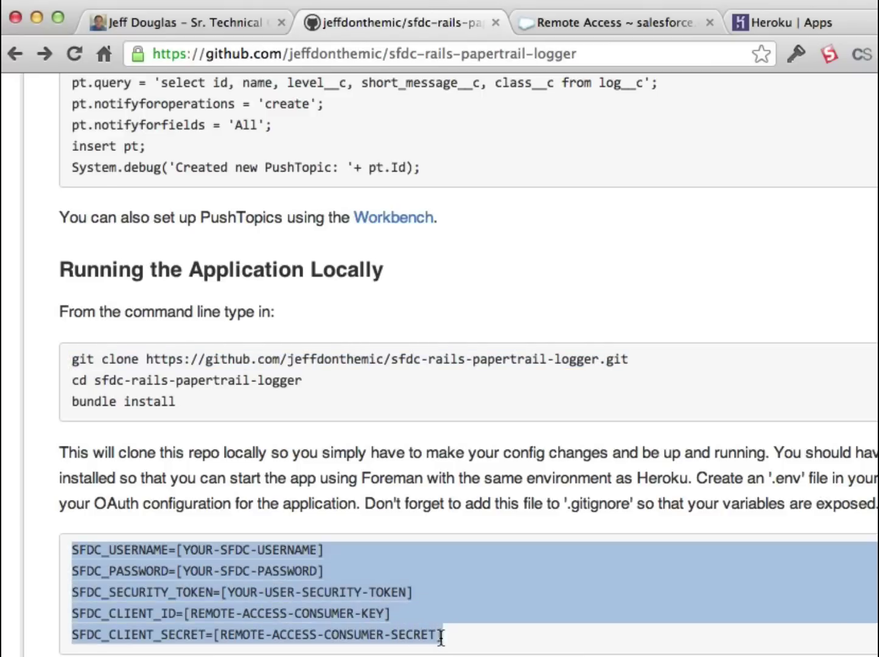
pyautogui.press('super+c')
pyautogui.press('super+Tab')
pyautogui.press('super+v')
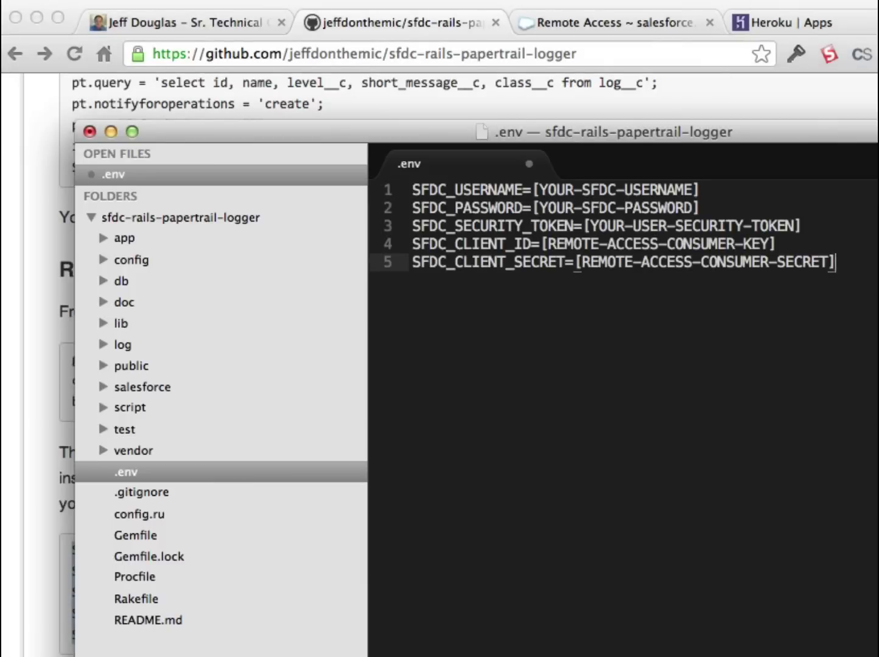
# Step: Replace the .env placeholders with the actual Salesforce username, password, security token, client ID and client secret, and save and close the file
pyautogui.click(765, 0)
pyautogui.click(766, 11)
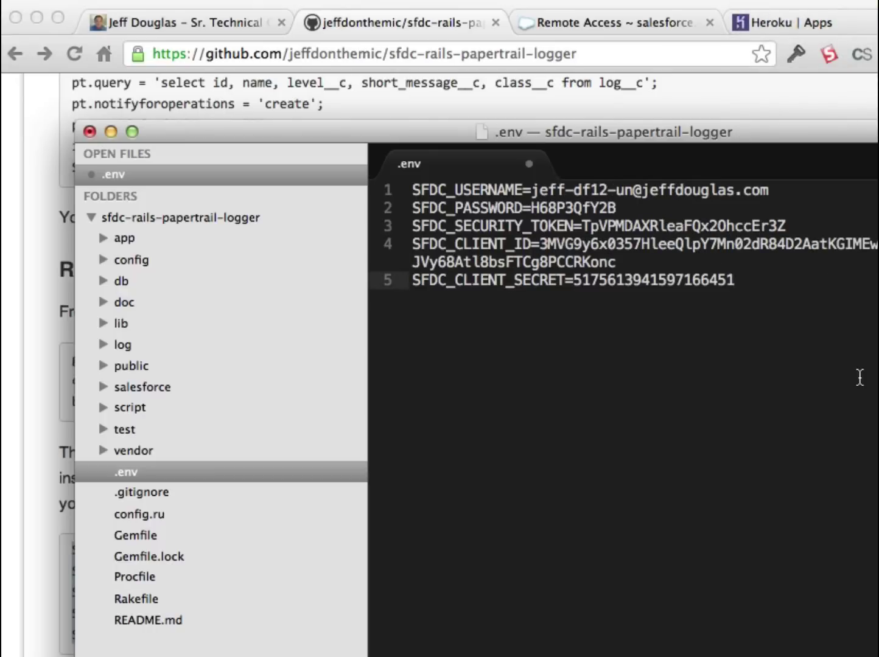
pyautogui.press('super+s')
pyautogui.click(530, 163)
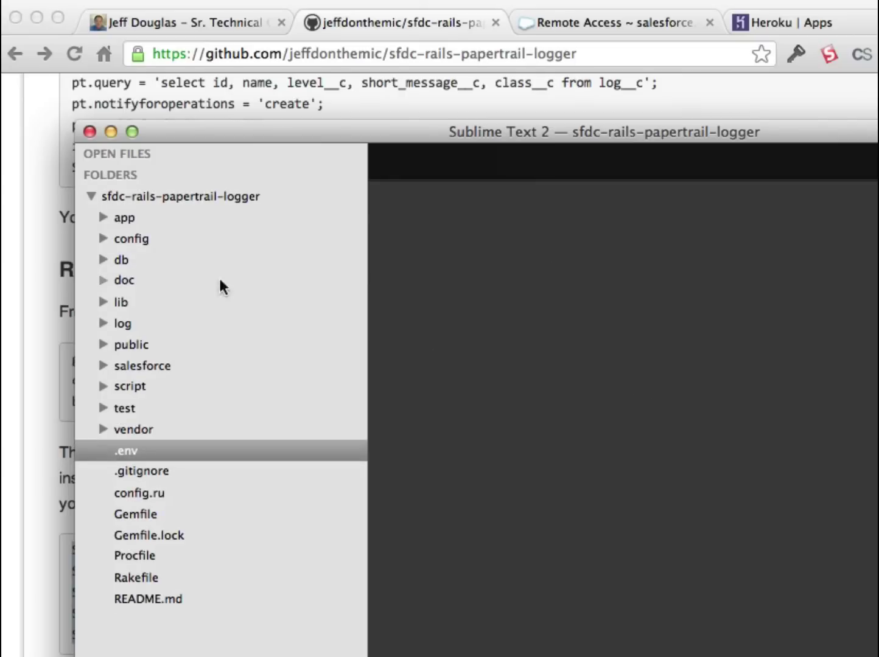
# Step: Open streaming.rb from the project's config/initializers folder
pyautogui.click(101, 218)
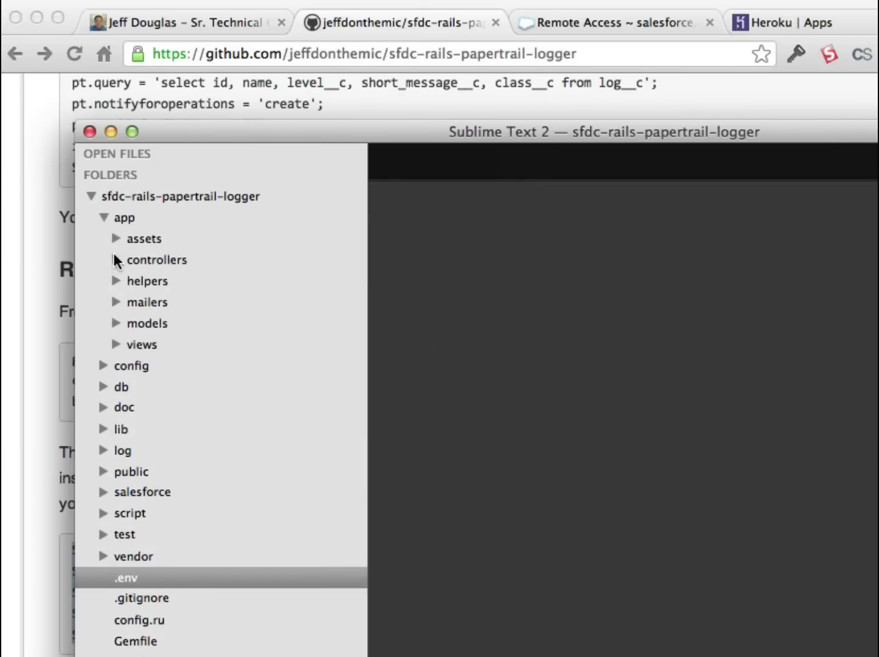
pyautogui.click(105, 218)
pyautogui.click(104, 239)
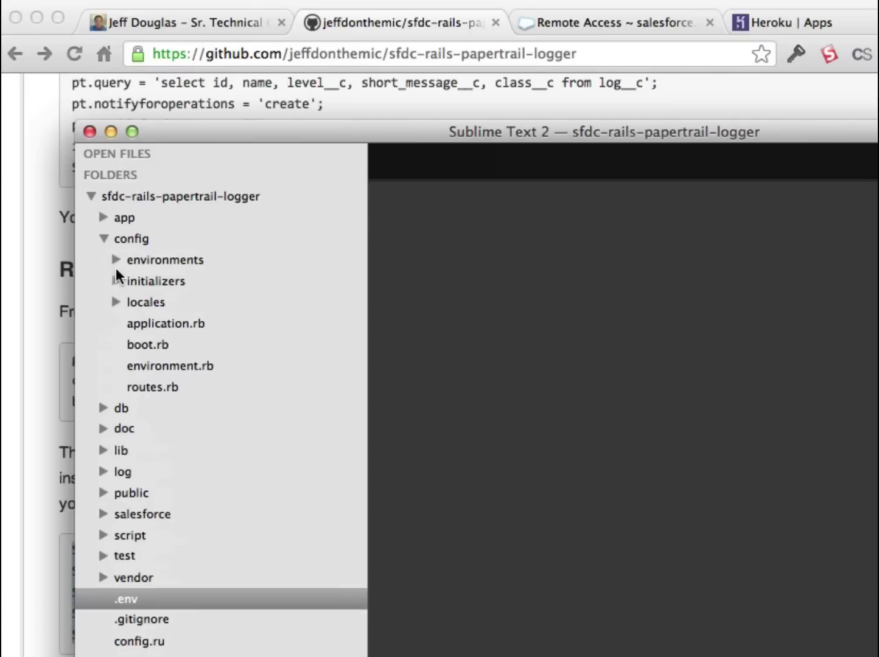
pyautogui.click(116, 281)
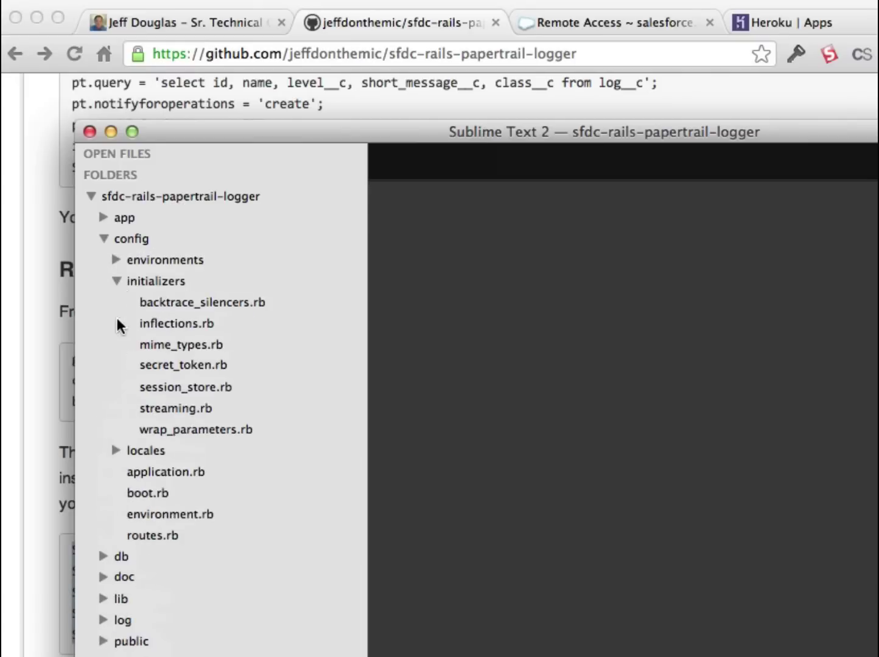
pyautogui.click(181, 407)
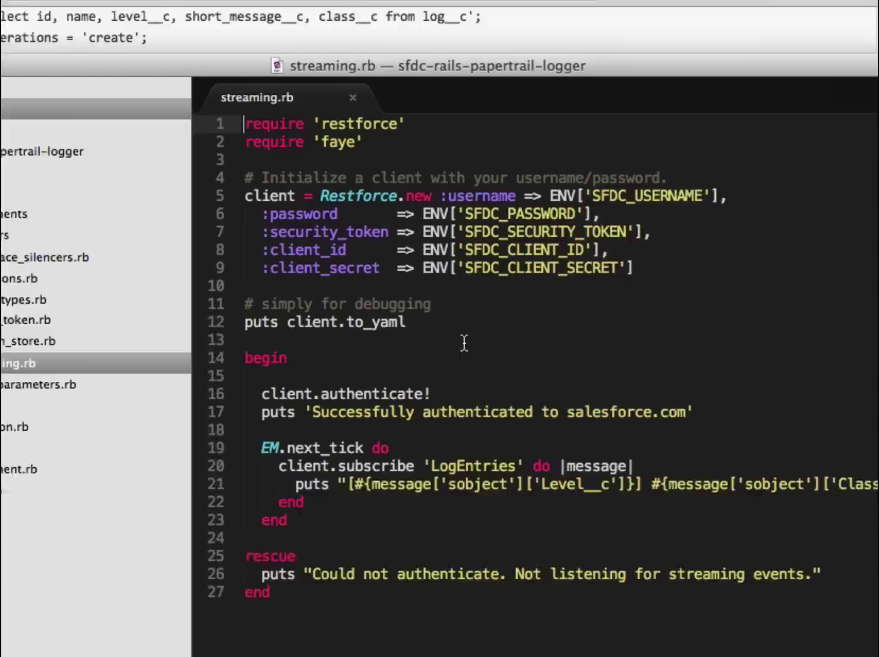
# Step: Examine the Restforce client initialization in streaming.rb, which reads the credentials from the SFDC_ environment variables
pyautogui.moveTo(640, 269); pyautogui.dragTo(619, 268)
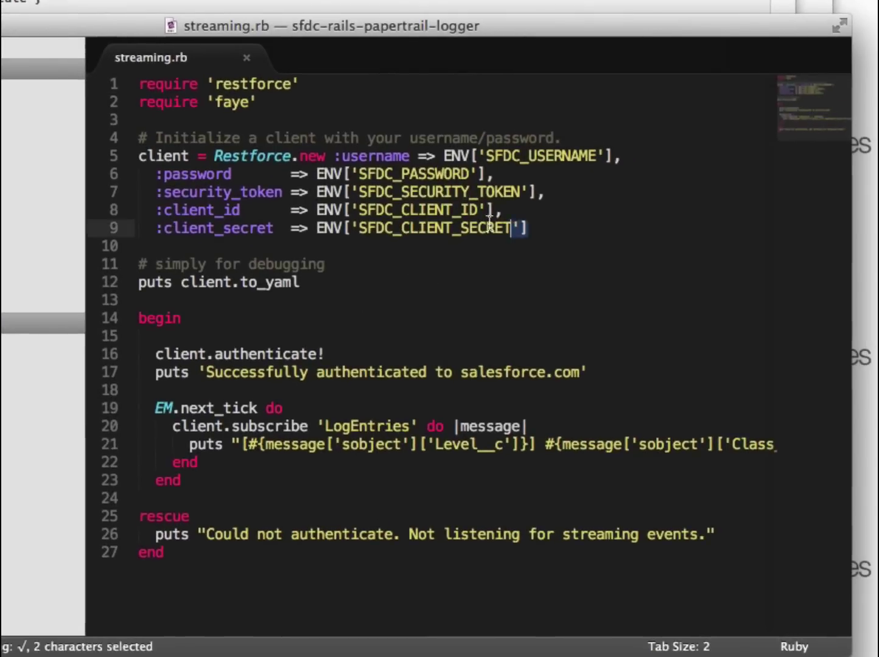
pyautogui.moveTo(489, 219); pyautogui.dragTo(104, 156)
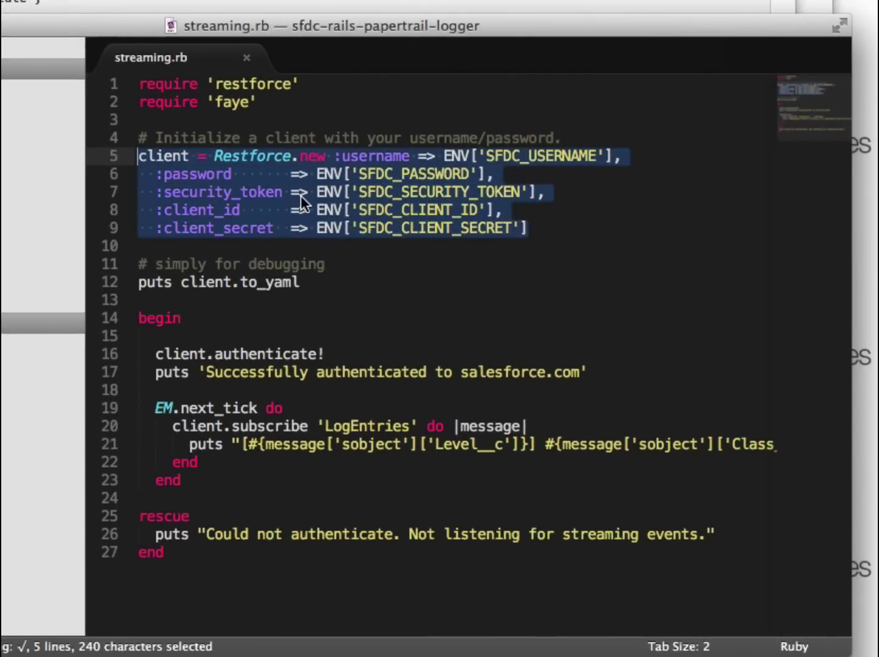
pyautogui.click(457, 270)
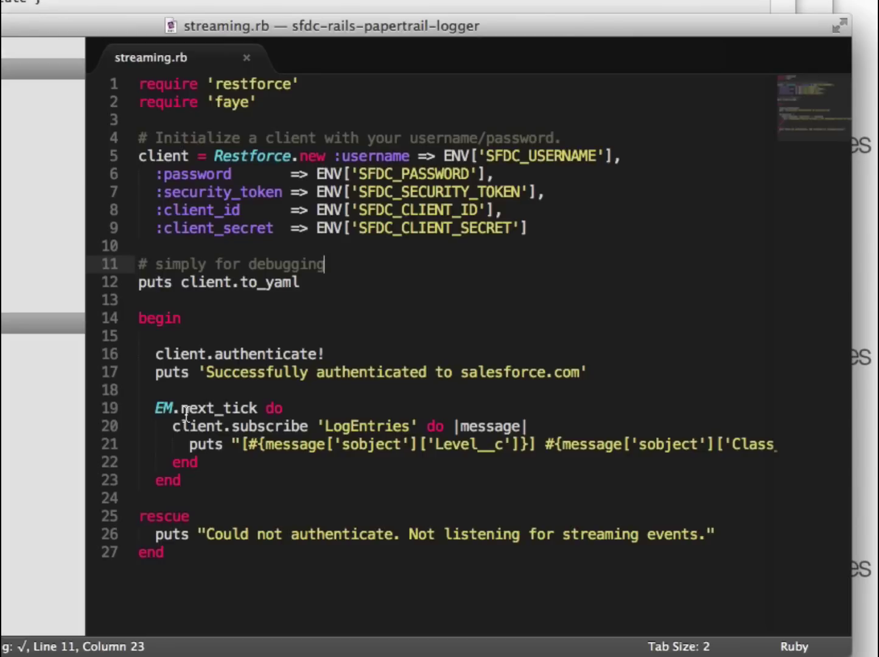
# Step: Compare the 'LogEntries' subscription in streaming.rb with the PushTopic name in the README in the browser, and return to Sublime Text
pyautogui.moveTo(326, 426); pyautogui.dragTo(406, 426)
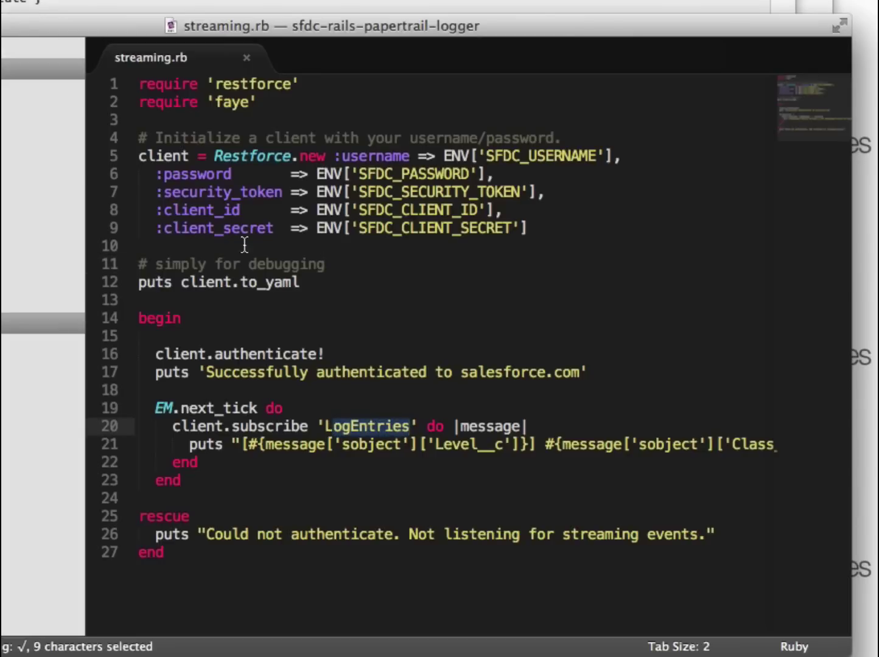
pyautogui.click(156, 3)
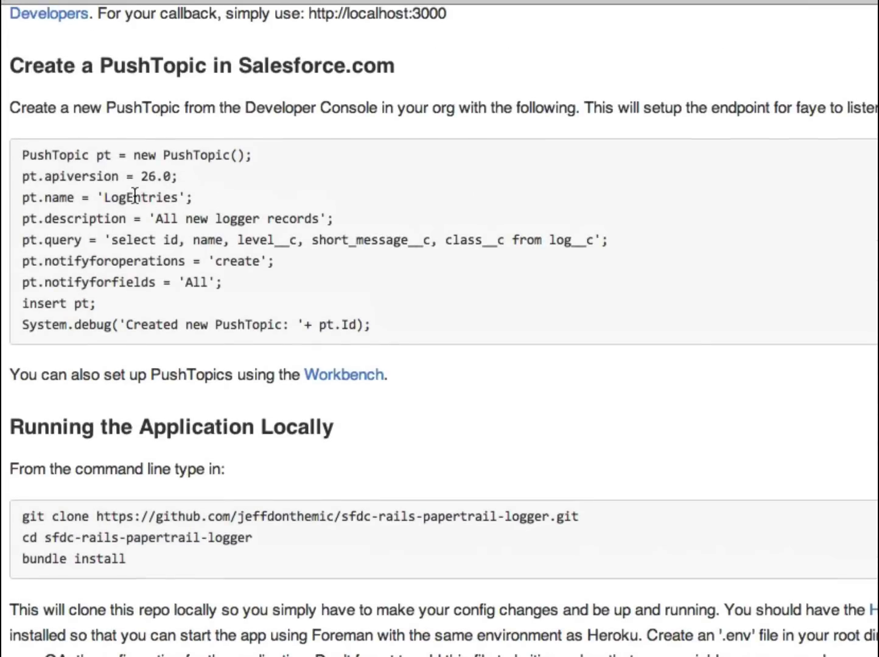
pyautogui.doubleClick(139, 197)
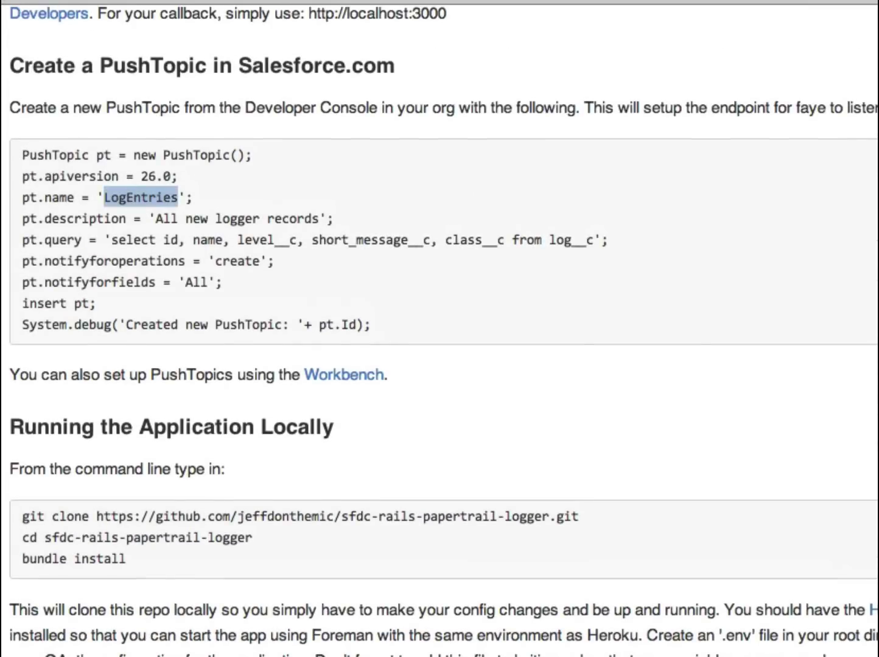
pyautogui.press('super+Tab')
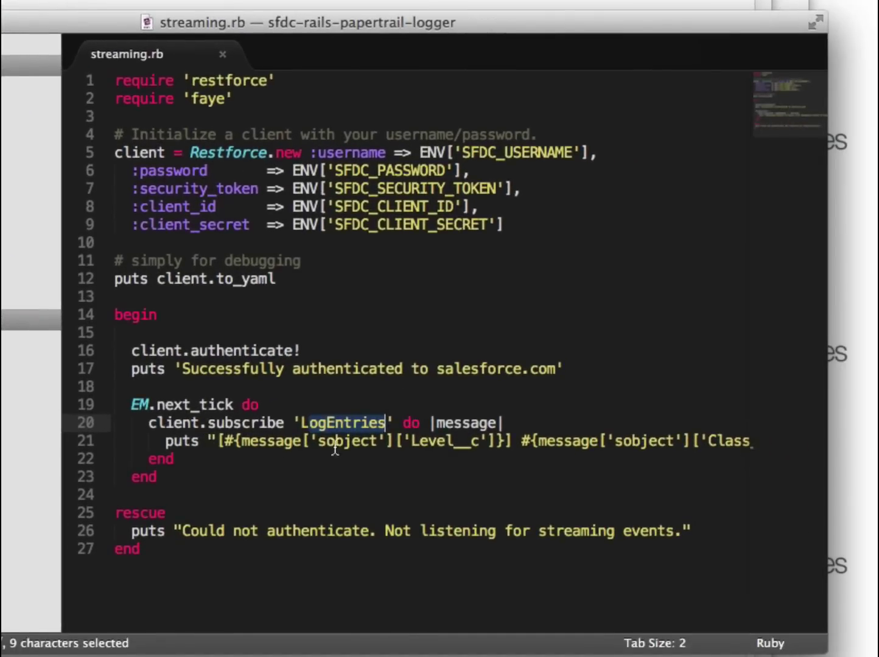
# Step: Review the full puts line inside the LogEntries subscription to see which message fields it outputs
pyautogui.hscroll(10, 334, 450)
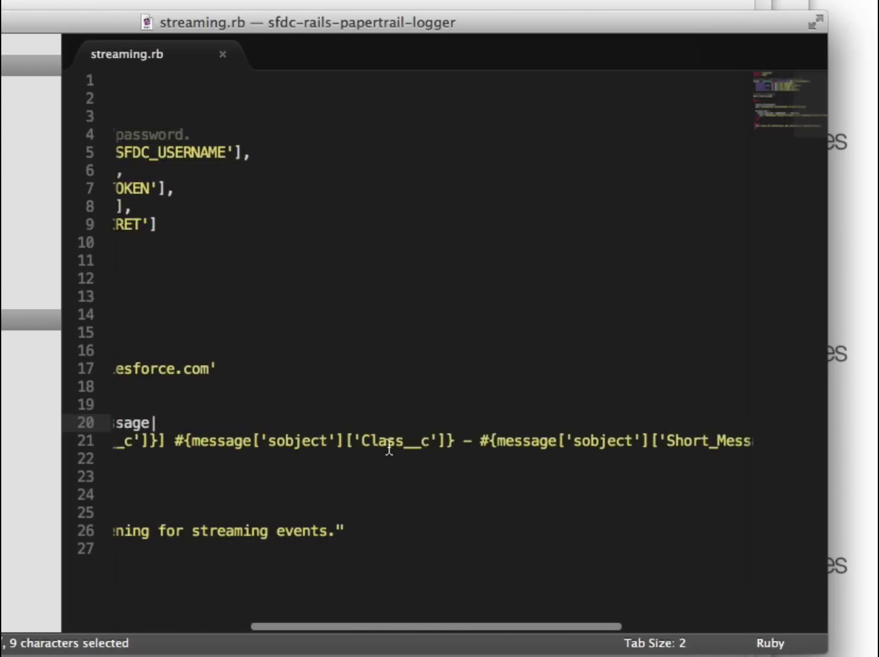
pyautogui.hscroll(10, 389, 447)
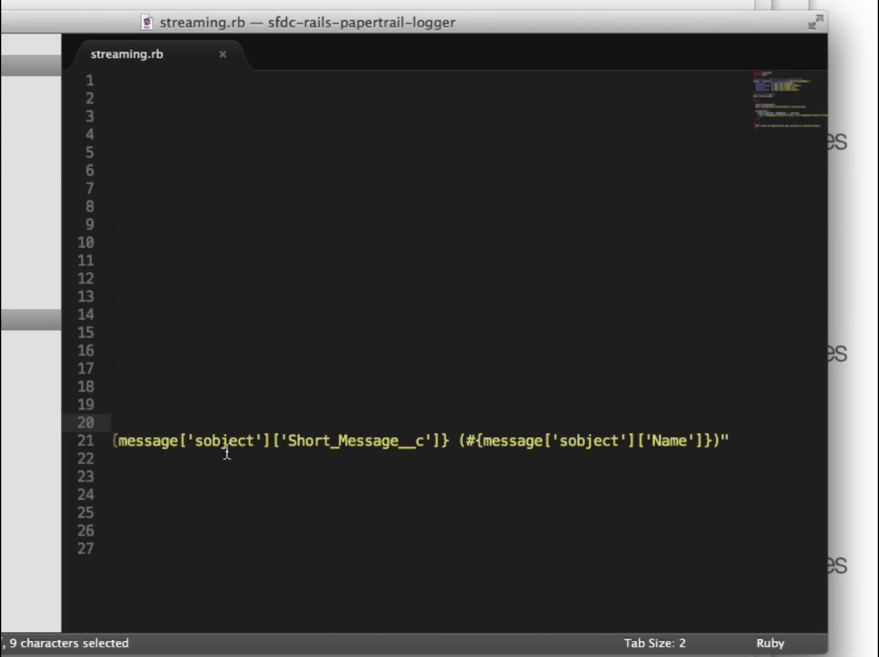
pyautogui.moveTo(60, 465); pyautogui.dragTo(1, 464)
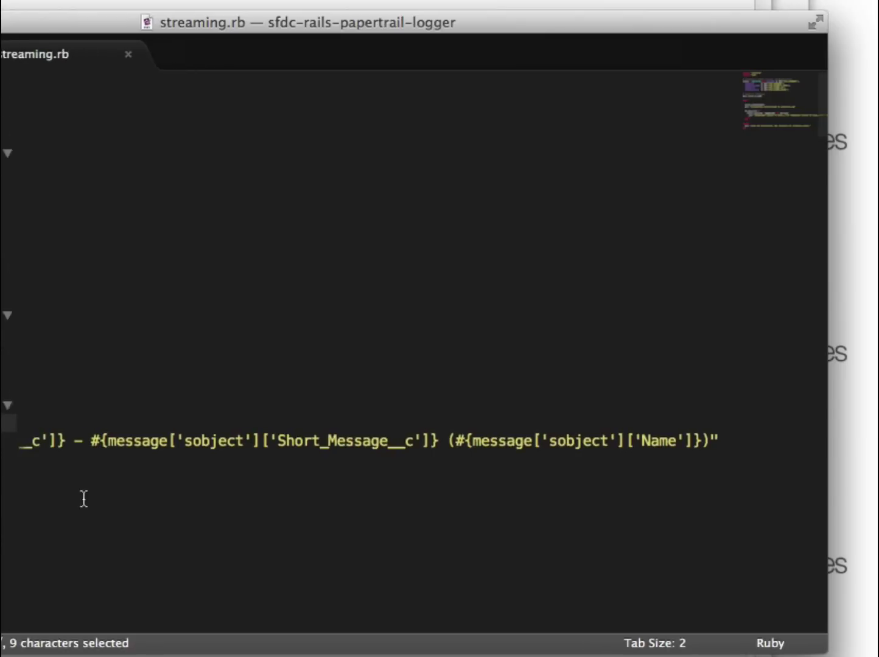
pyautogui.hscroll(-10, 113, 500)
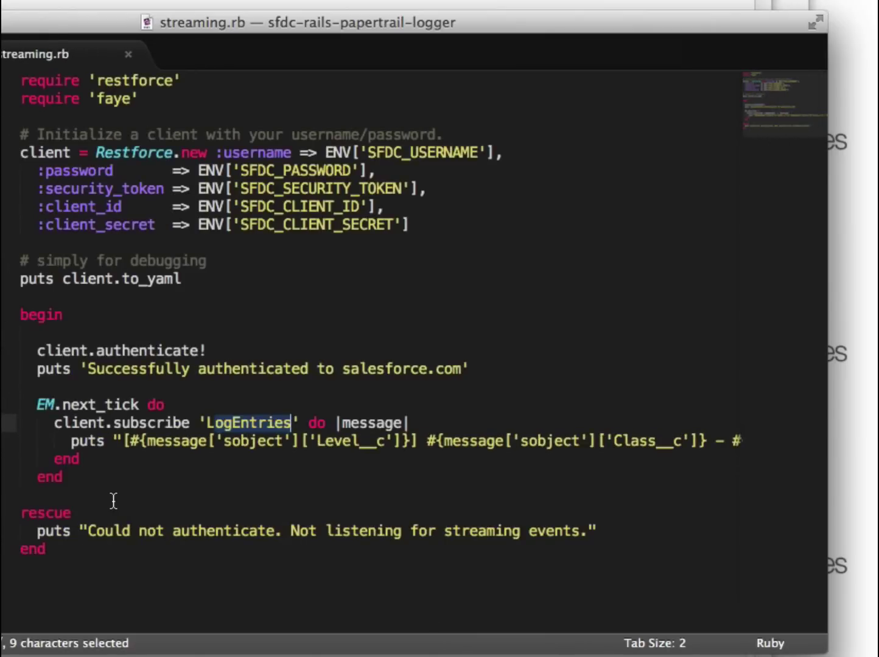
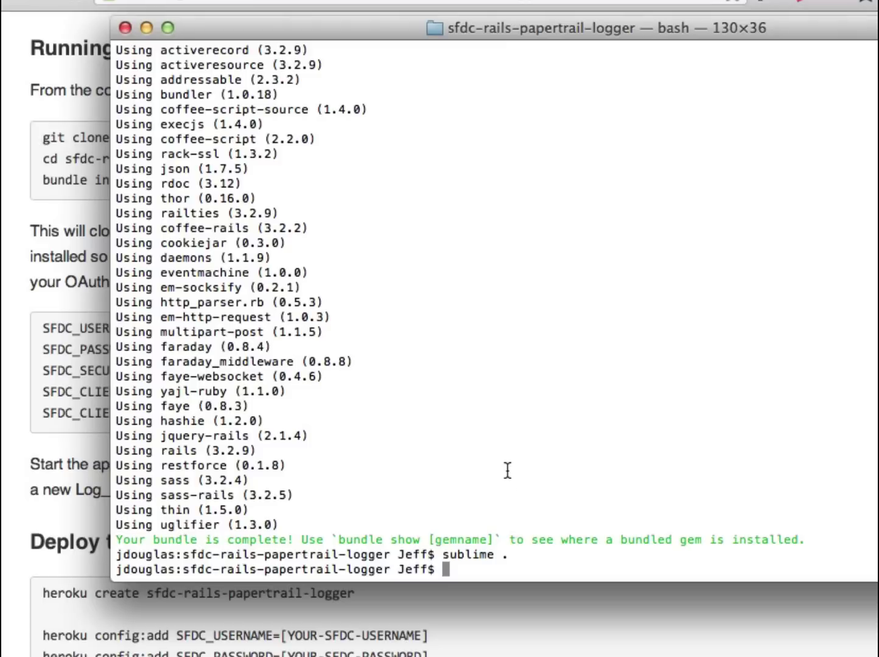
# Step: Start the application in the terminal on port 3000 with "foreman start -p 3000"
pyautogui.write('foreman start ')
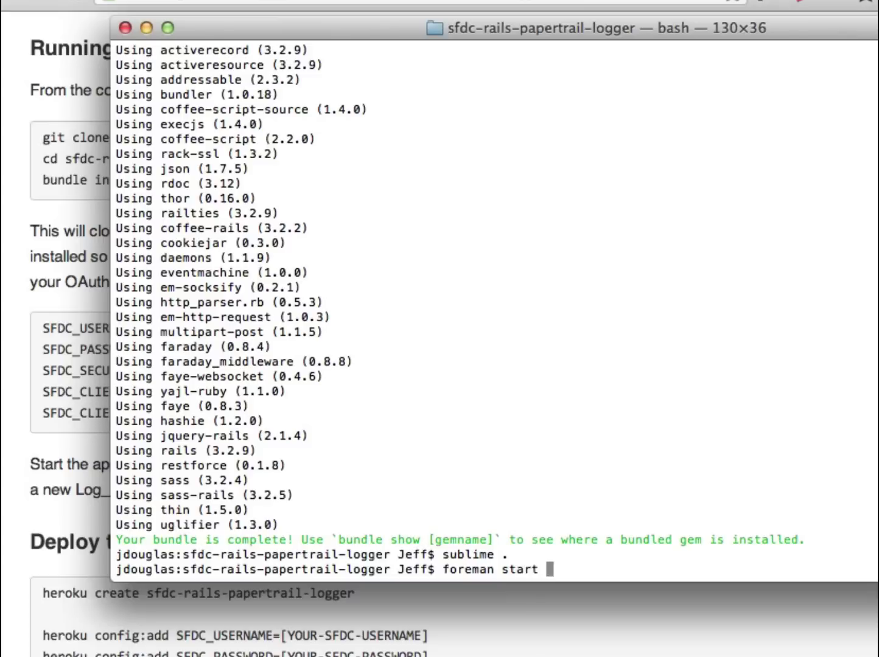
pyautogui.write('-p 3000')
pyautogui.press('Return')
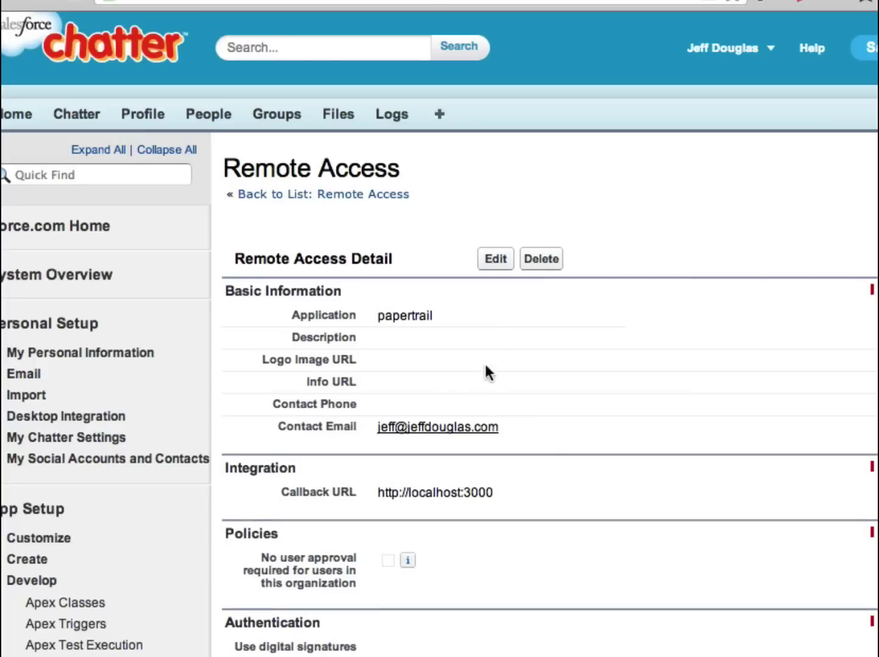
# Step: Begin a new Log record in Salesforce with level DEBUG and the short message "Debug message for demo!!!"
pyautogui.click(390, 118)
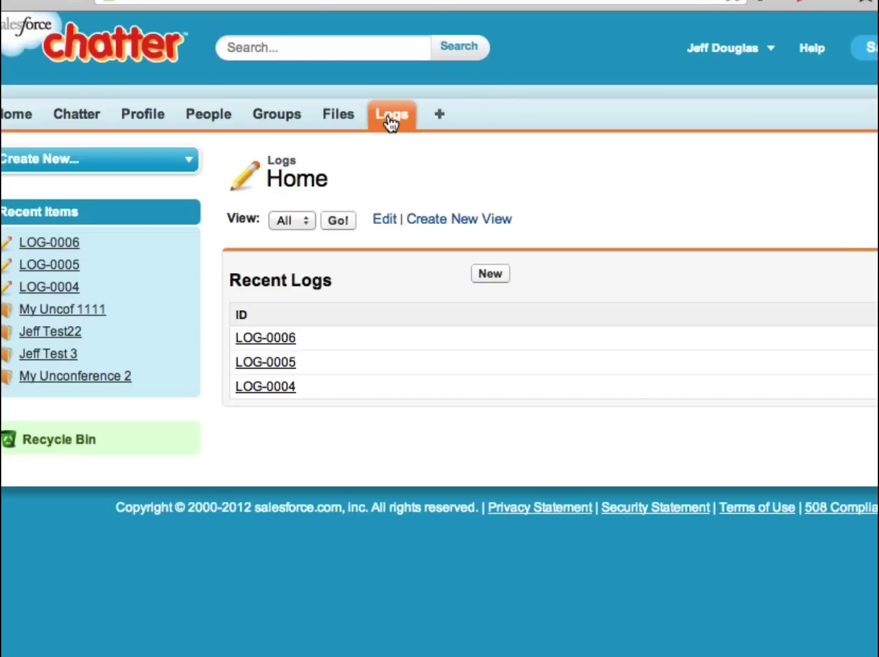
pyautogui.click(490, 275)
pyautogui.click(466, 302)
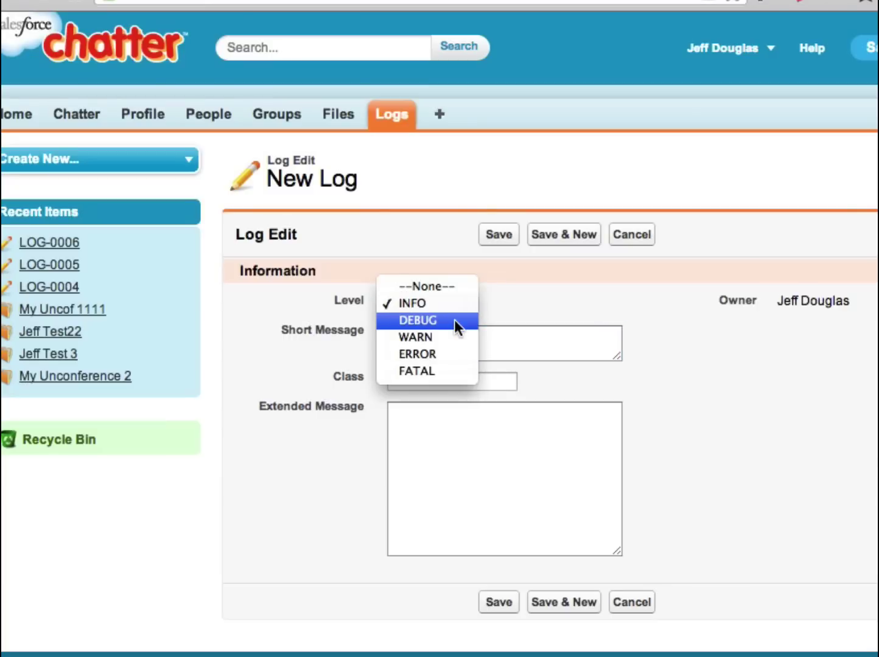
pyautogui.click(453, 319)
pyautogui.click(458, 340)
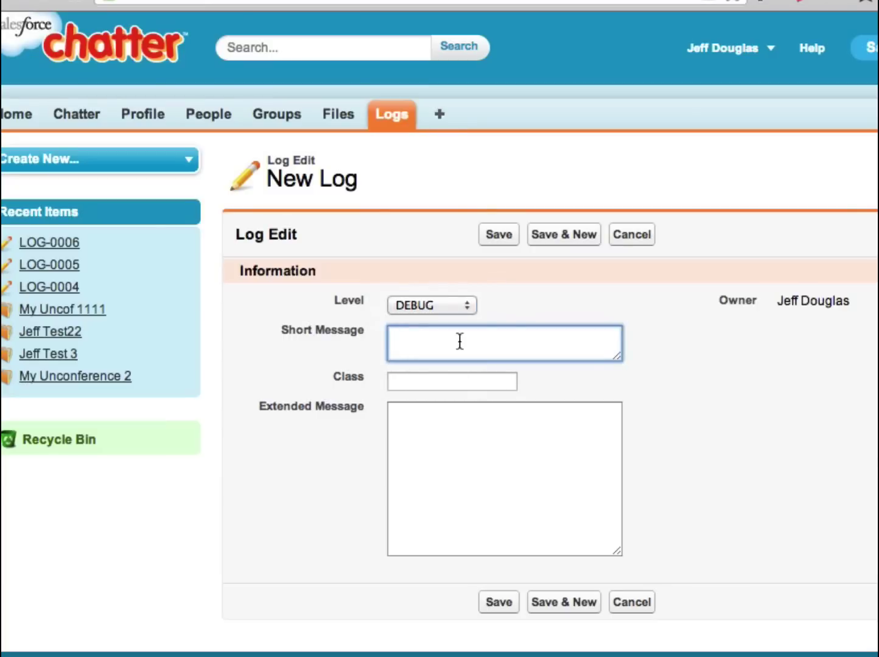
pyautogui.write('Debug message for demo!!!')
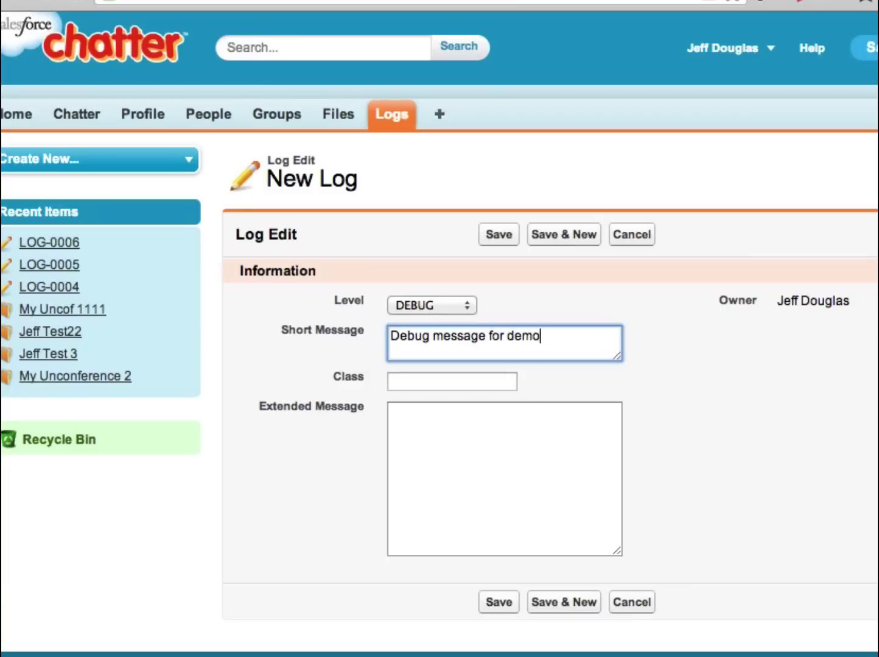
# Step: Set the log's class to Foo.cls and its extended message to "Found an error!!", and save the record
pyautogui.click(452, 383)
pyautogui.write('Fo')
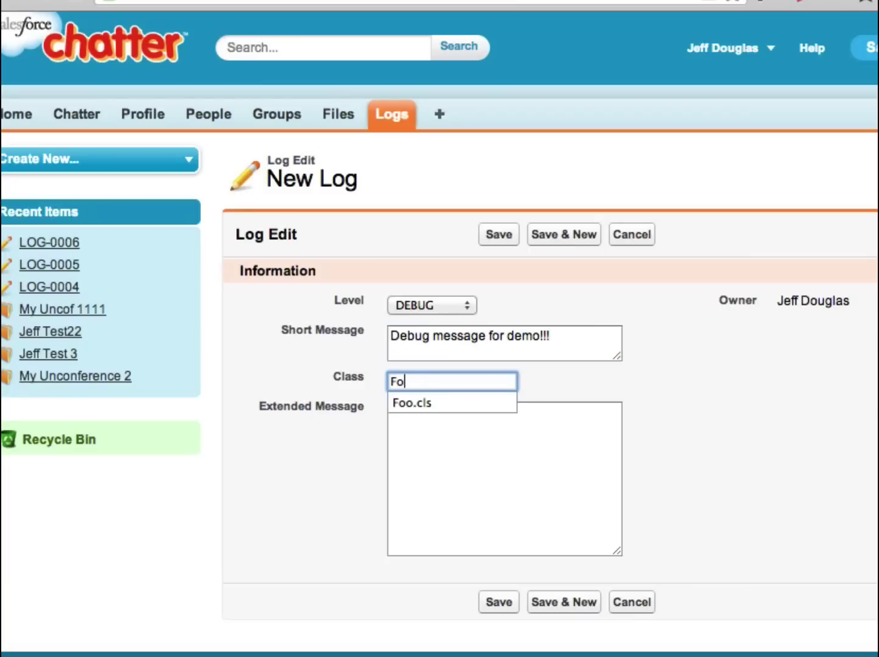
pyautogui.write('o.cls')
pyautogui.press('Tab')
pyautogui.write('F')
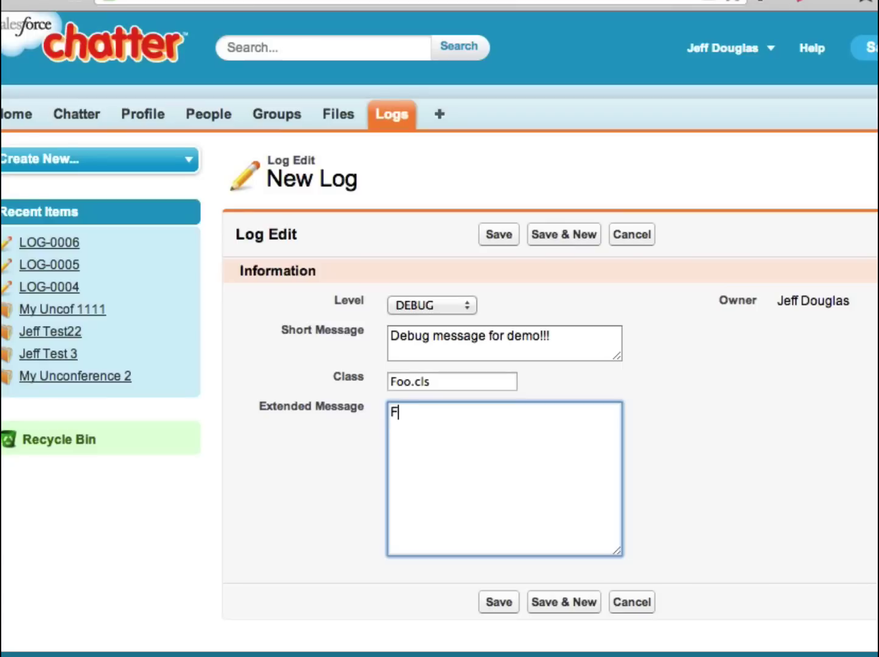
pyautogui.write('ound an error!!')
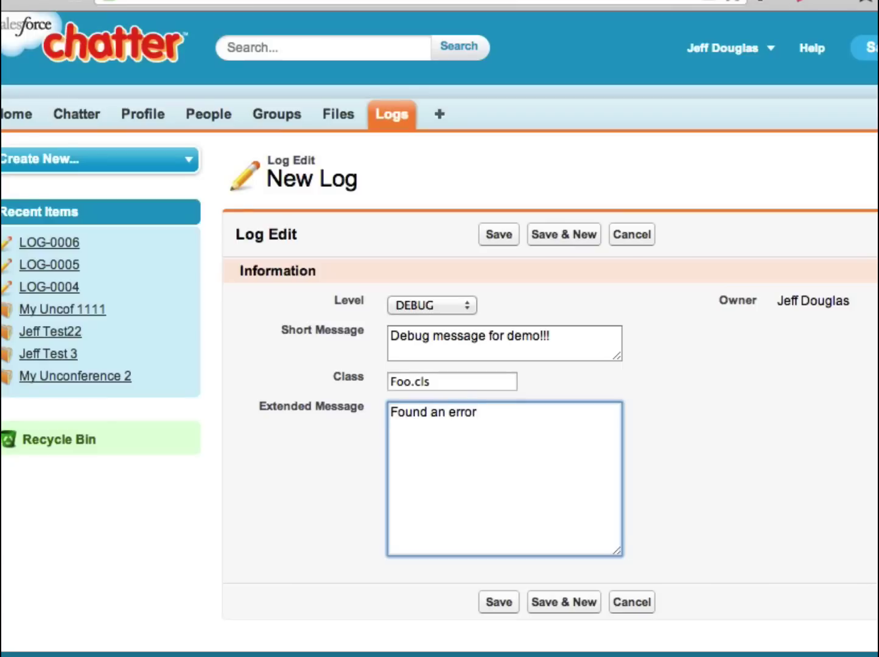
pyautogui.click(499, 602)
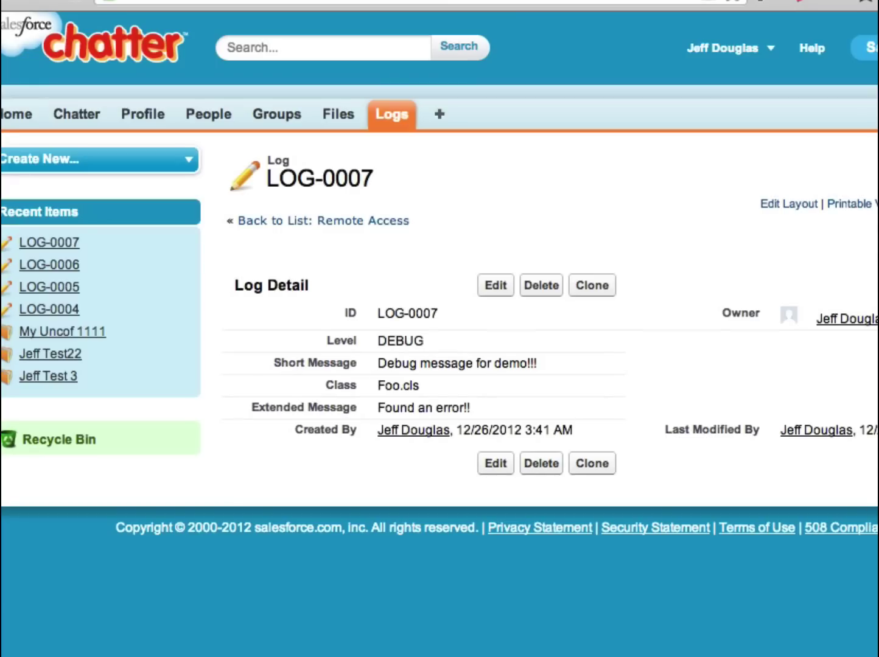
# Step: Switch to the terminal, stop the foreman process, and inspect the output line for the new DEBUG log record
pyautogui.press('super+Tab')
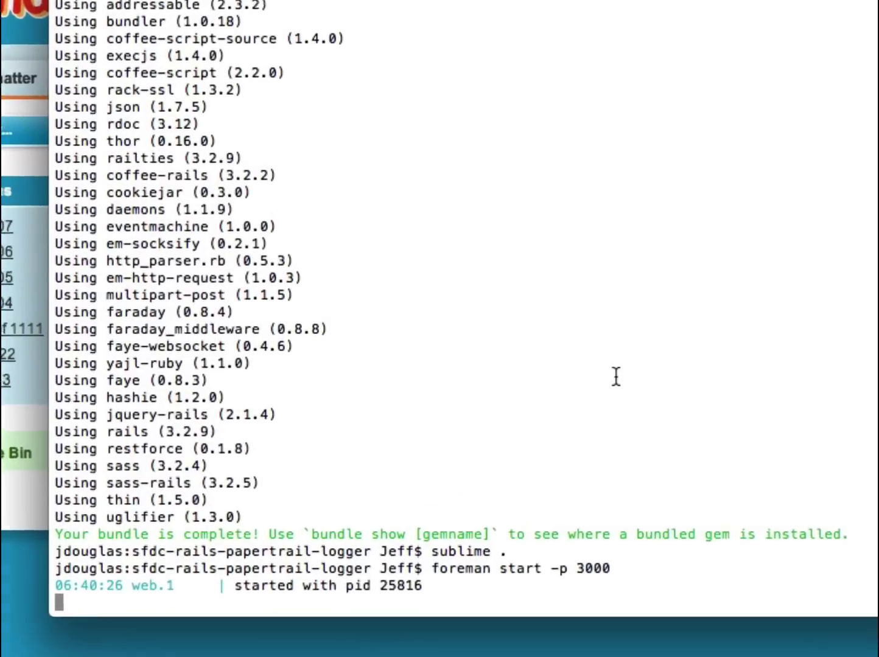
pyautogui.hotkey('ctrl', 'c')
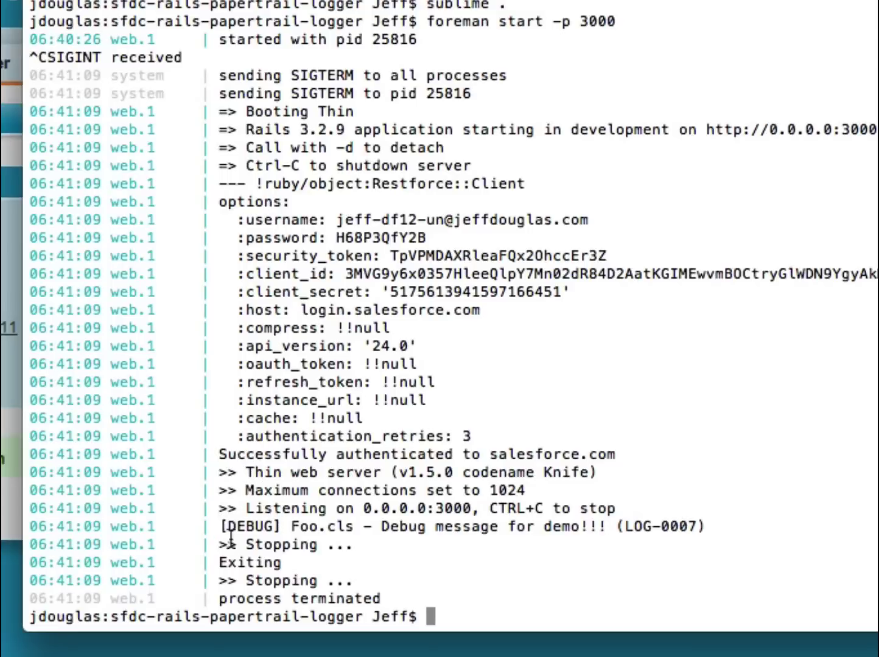
pyautogui.moveTo(221, 527); pyautogui.dragTo(725, 527)
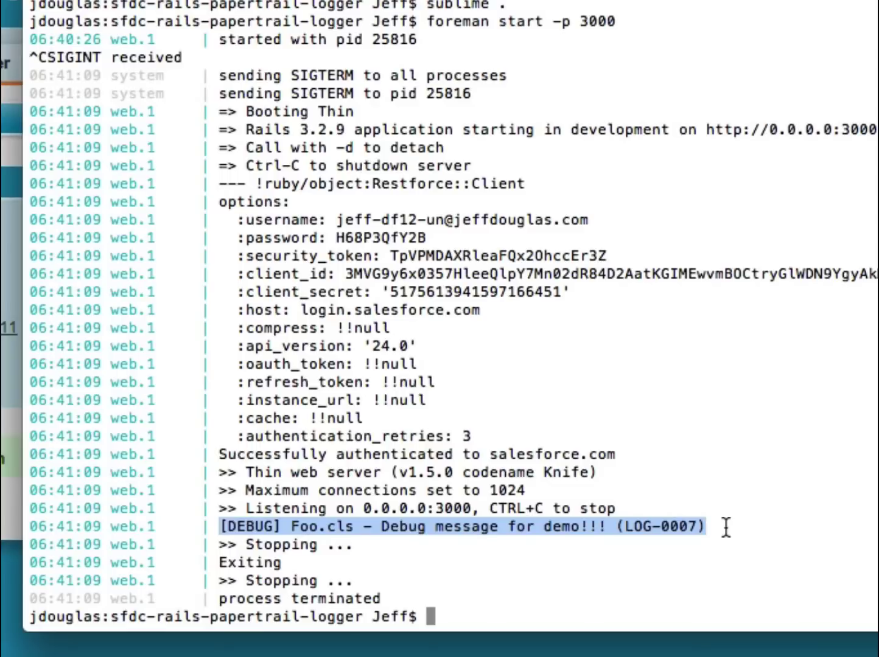
pyautogui.click(726, 527)
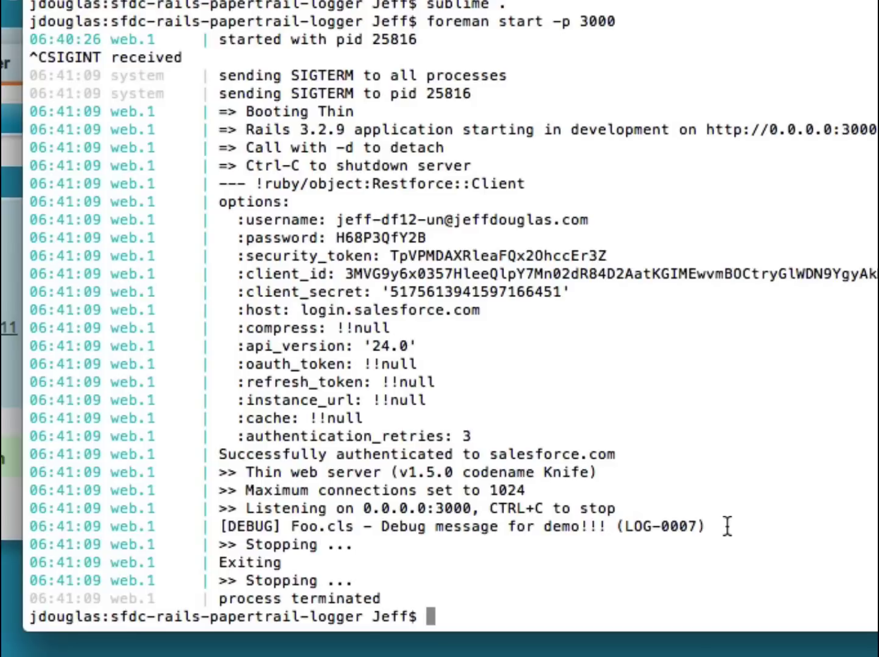
# Step: Create a Heroku app from the terminal with "heroku create sfdc-rails-papertrail-logger"
pyautogui.write('heroku co')
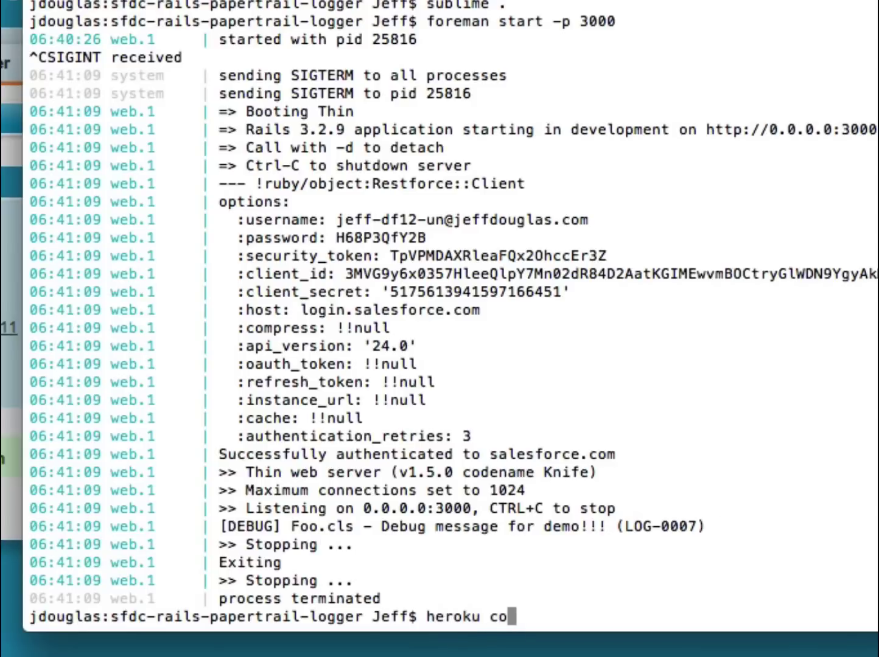
pyautogui.press('BackSpace')
pyautogui.write('reate sfe')
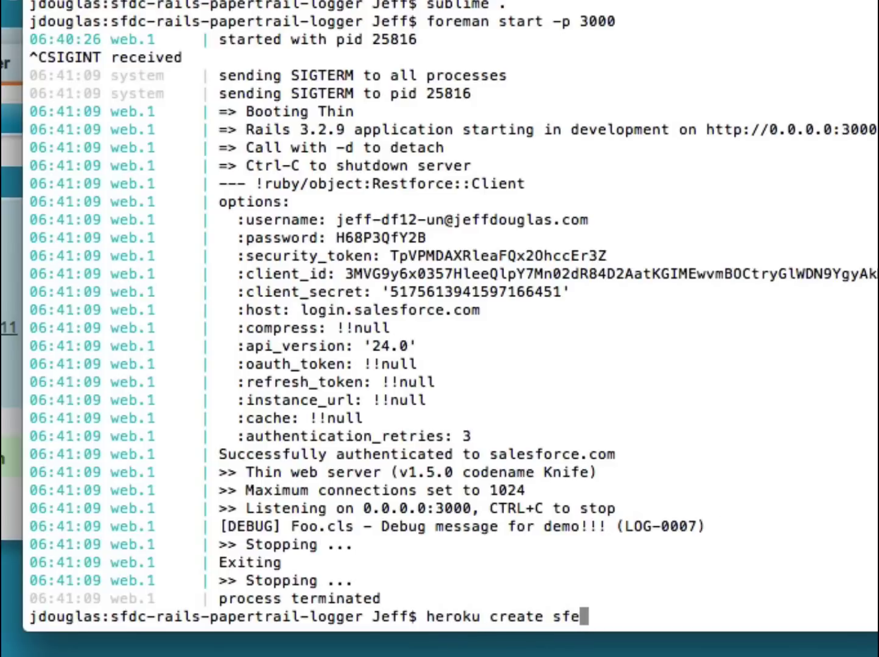
pyautogui.press('BackSpace')
pyautogui.write('dc-ra')
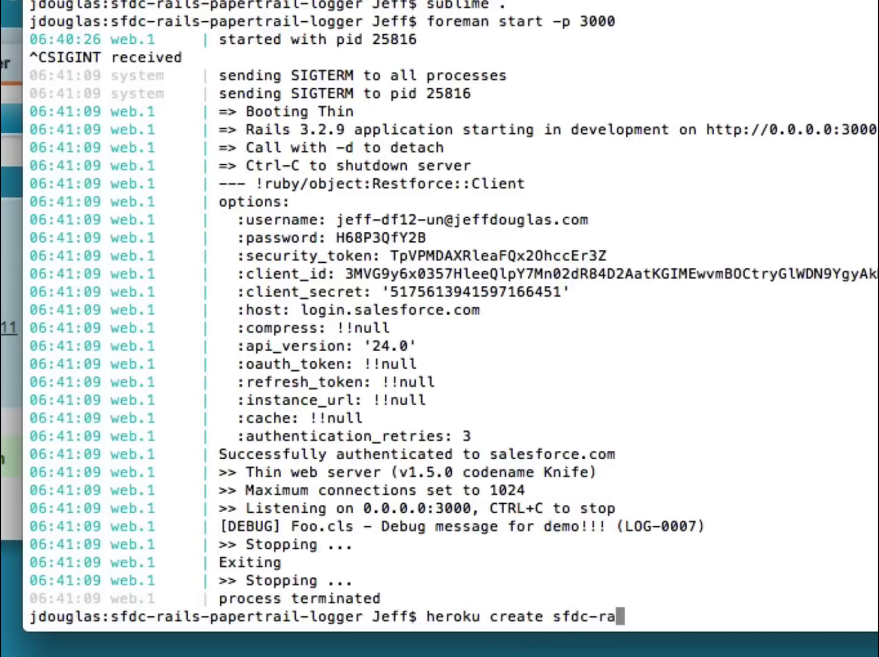
pyautogui.write('ils-papertrain')
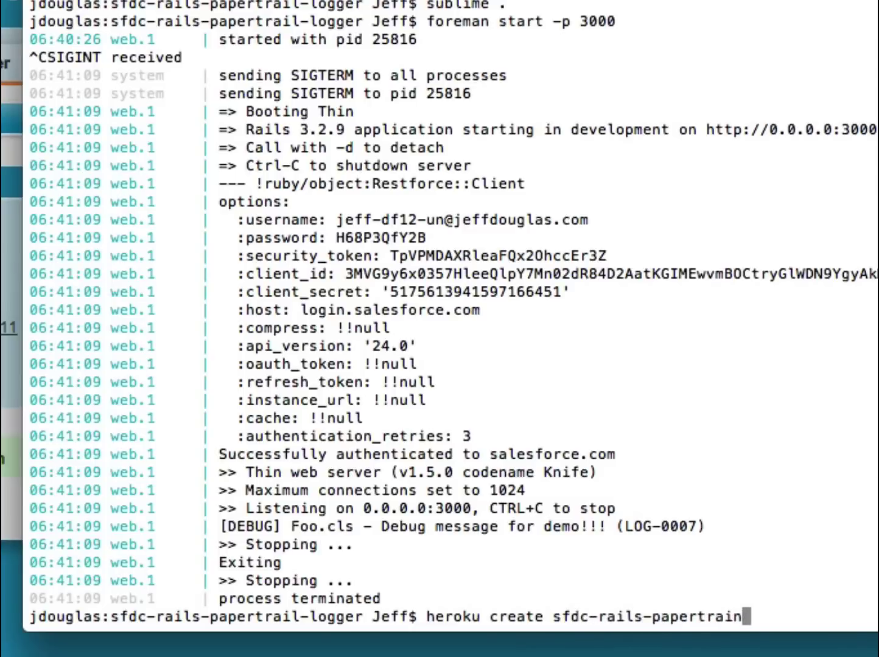
pyautogui.press('BackSpace')
pyautogui.write('l')
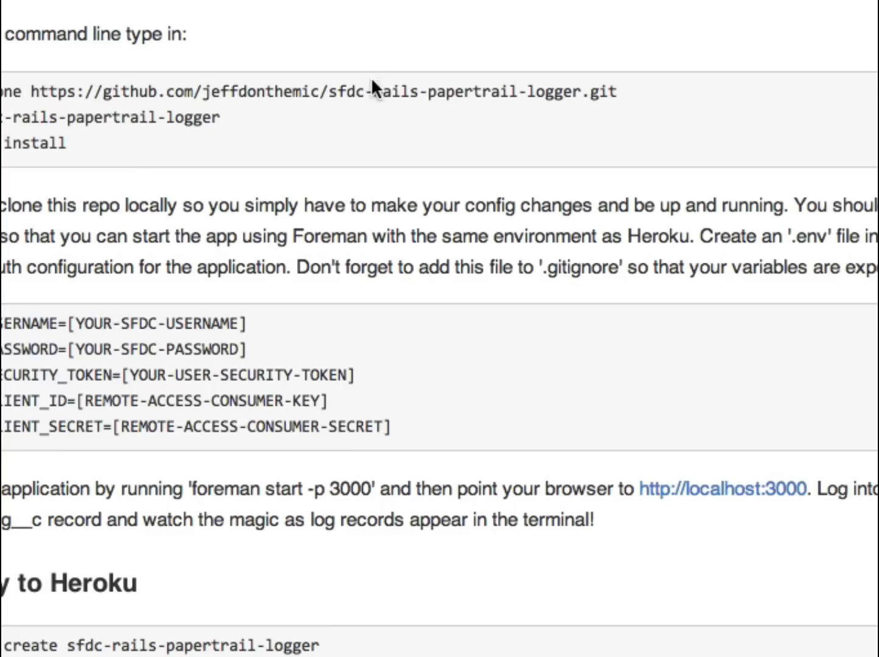
pyautogui.scroll(15, 403, 160)
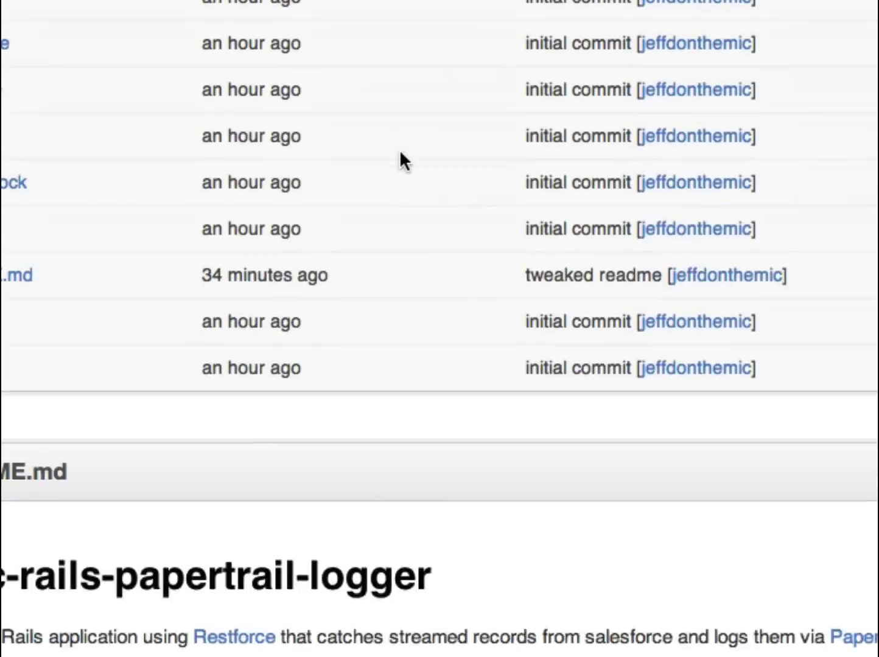
pyautogui.press('super+Tab')
pyautogui.write('-lo')
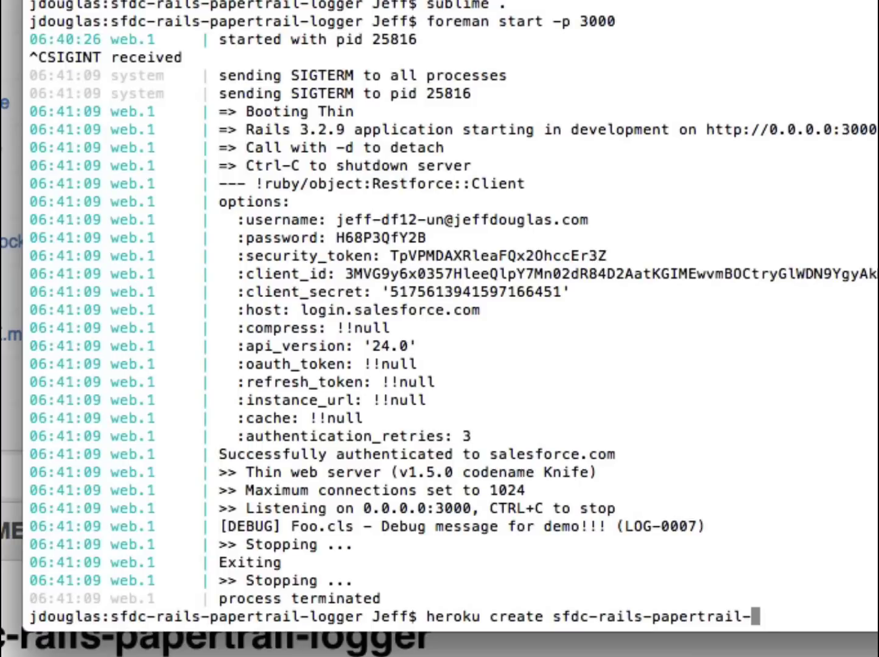
pyautogui.write('gger')
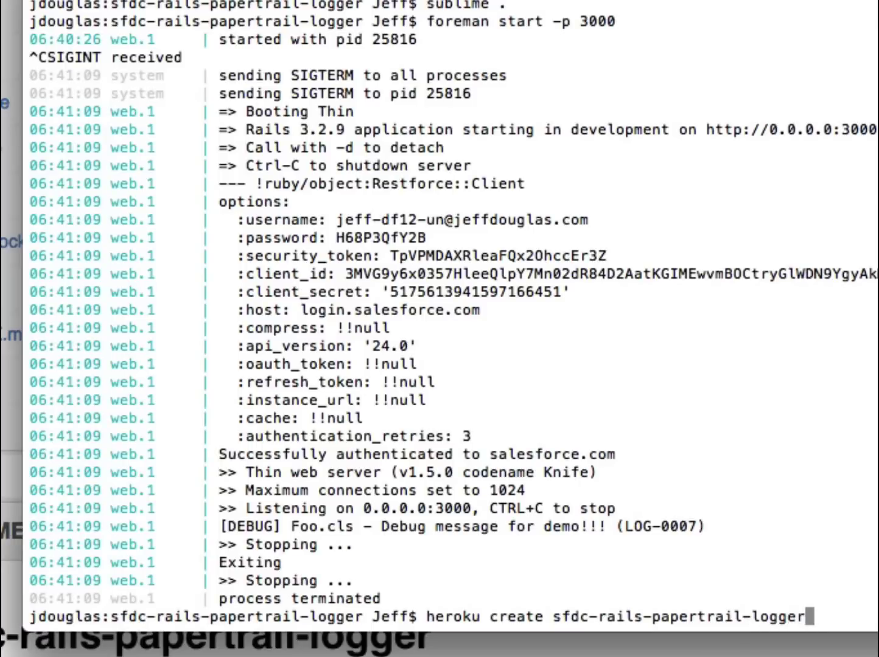
pyautogui.press('Return')
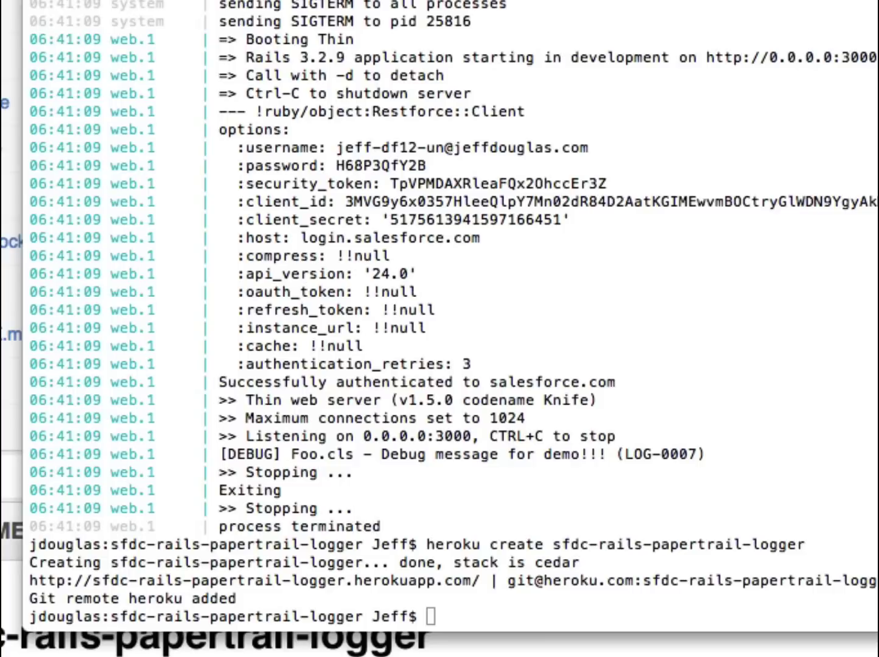
# Step: Add the Salesforce username, password, security token, client ID and client secret as SFDC_ config variables with "heroku config:add"
pyautogui.click(572, 566)
pyautogui.write('heroku config:add SFDC_USERNAME=')
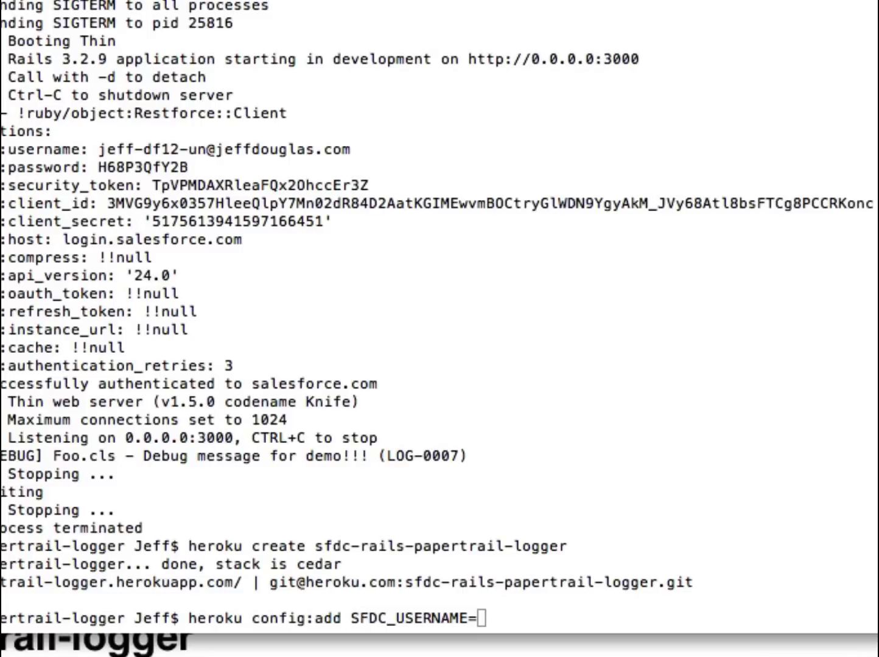
pyautogui.click(831, 287)
pyautogui.press('super+v')
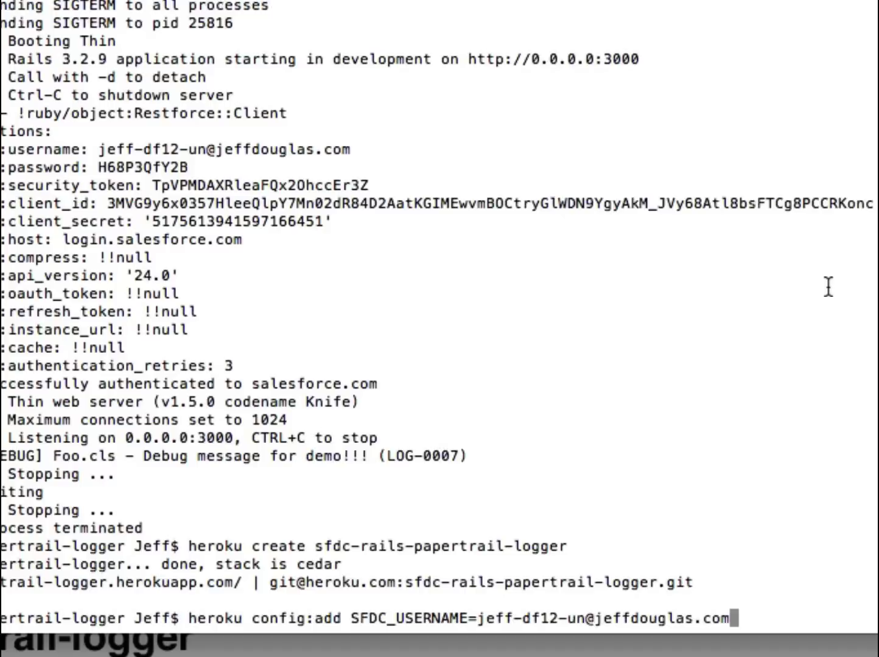
pyautogui.press('Return')
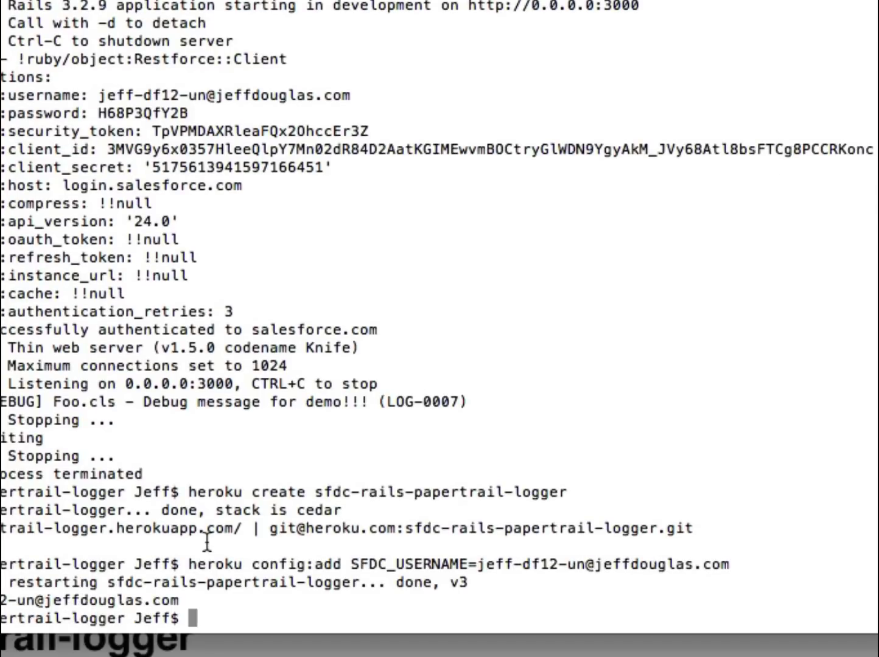
pyautogui.press('super+Tab')
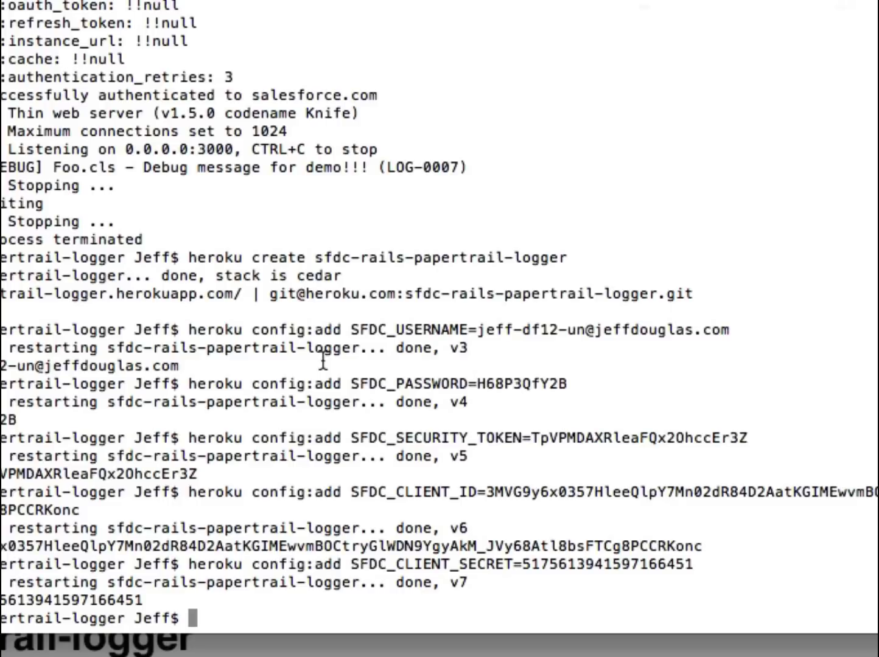
# Step: List the Heroku app's config variables in the terminal with "heroku config"
pyautogui.write('heroku')
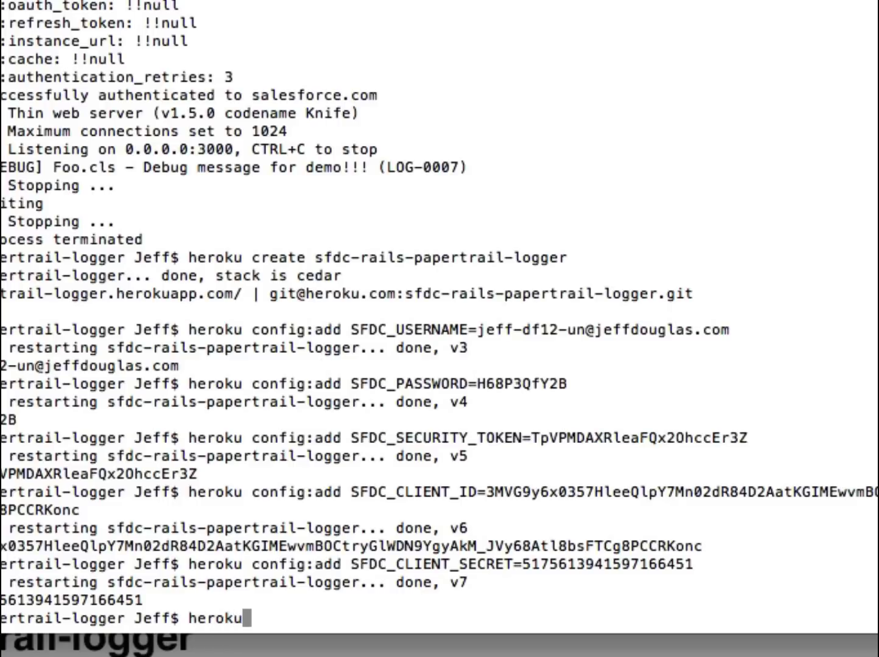
pyautogui.write(' config')
pyautogui.press('Return')
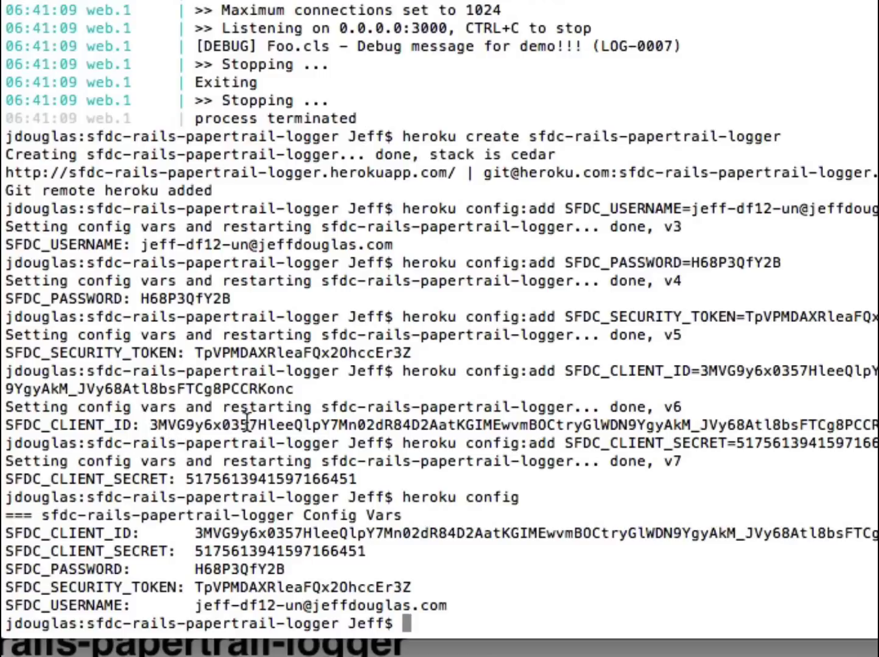
# Step: Deploy the application to Heroku with "git push heroku master"
pyautogui.write('git pu')
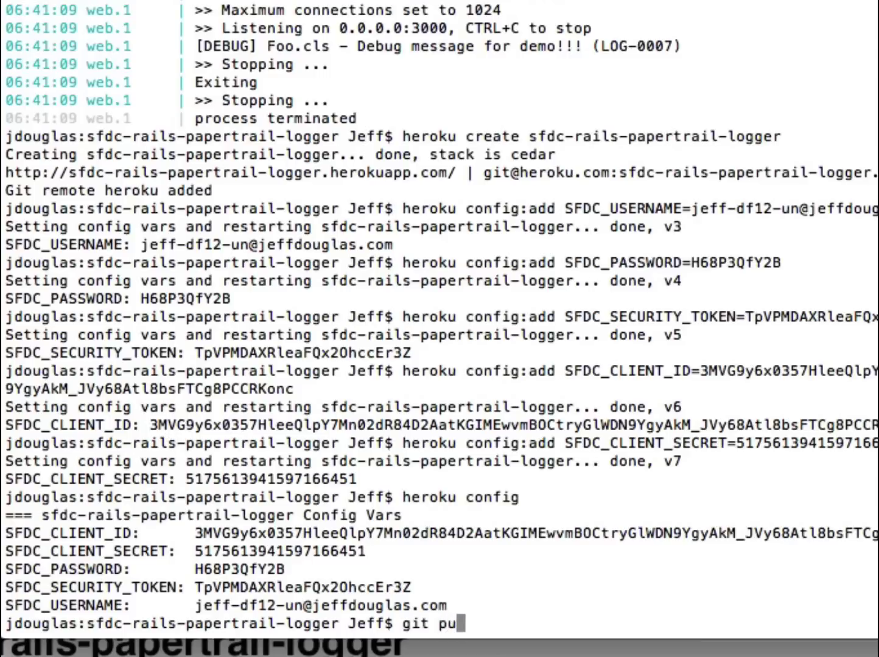
pyautogui.write('sh herok')
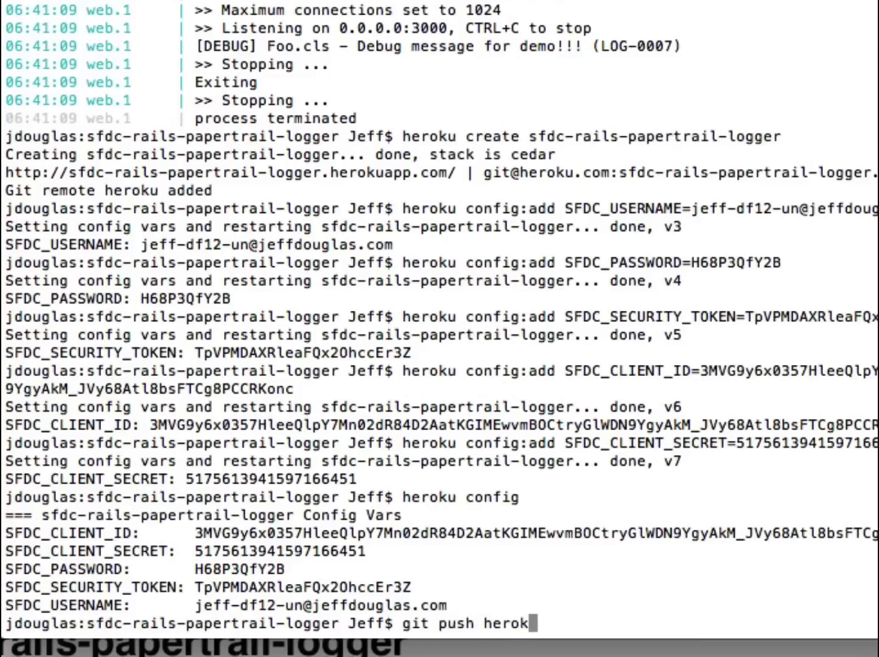
pyautogui.write('u master')
pyautogui.press('Return')
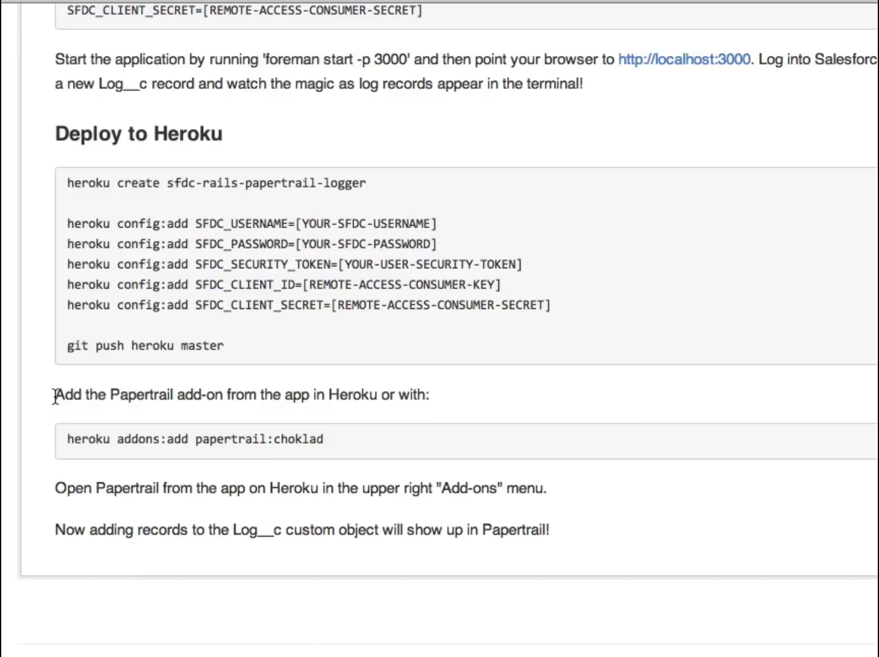
# Step: Copy the Papertrail add-on command from the README and run "heroku addons:add papertrail:choklad" in the terminal
pyautogui.moveTo(67, 439); pyautogui.dragTo(324, 441)
pyautogui.press('super+c')
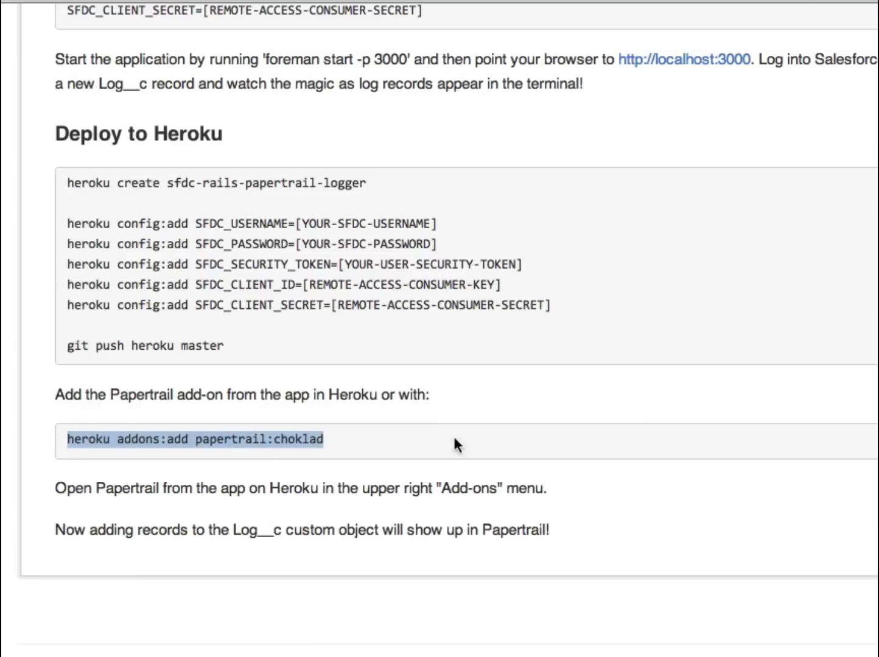
pyautogui.press('super+Tab')
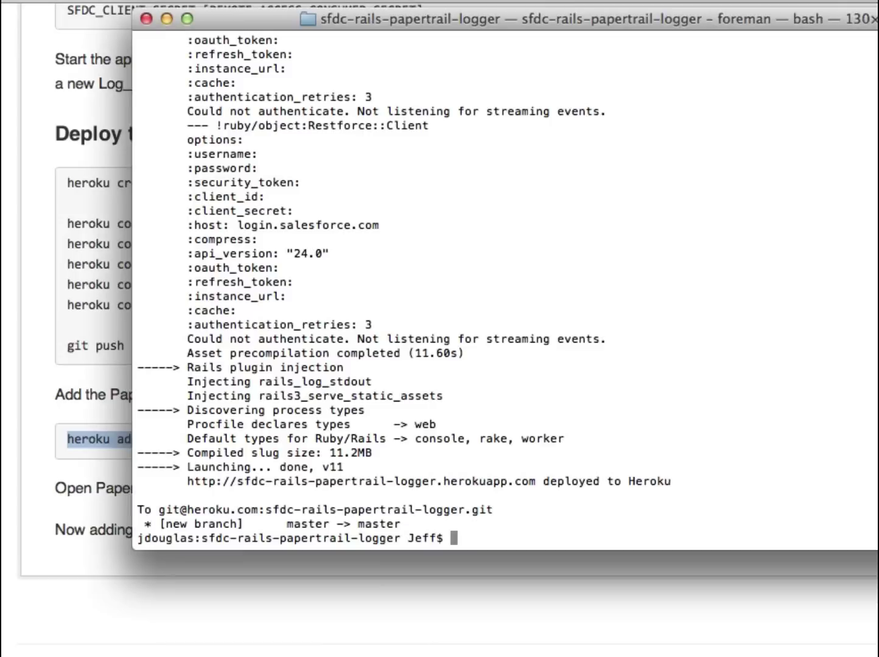
pyautogui.press('super+v')
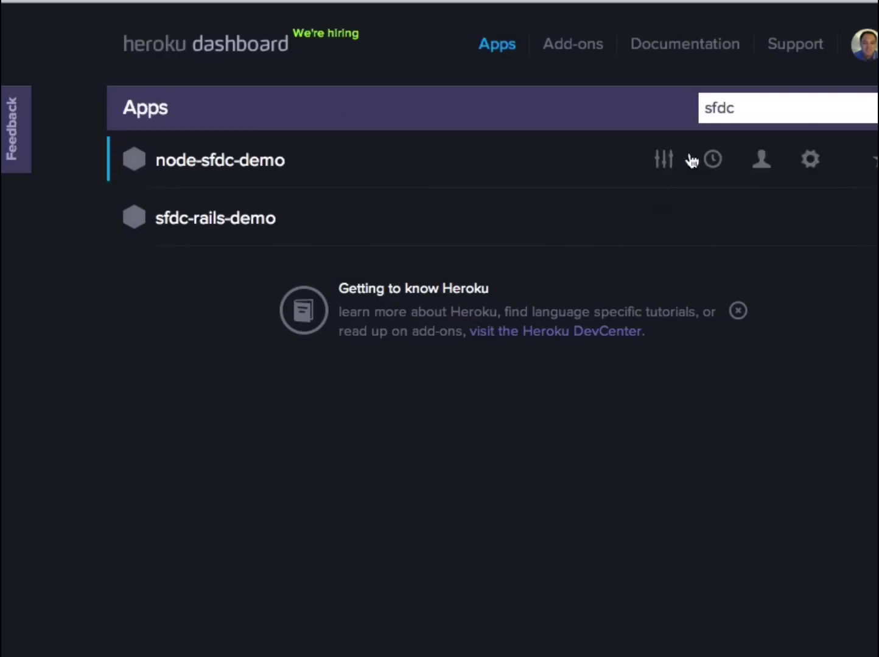
# Step: Refresh the Heroku dashboard's app list, view the resources of sfdc-rails-papertrail-logger, and open its Papertrail Choklad add-on
pyautogui.click(735, 107)
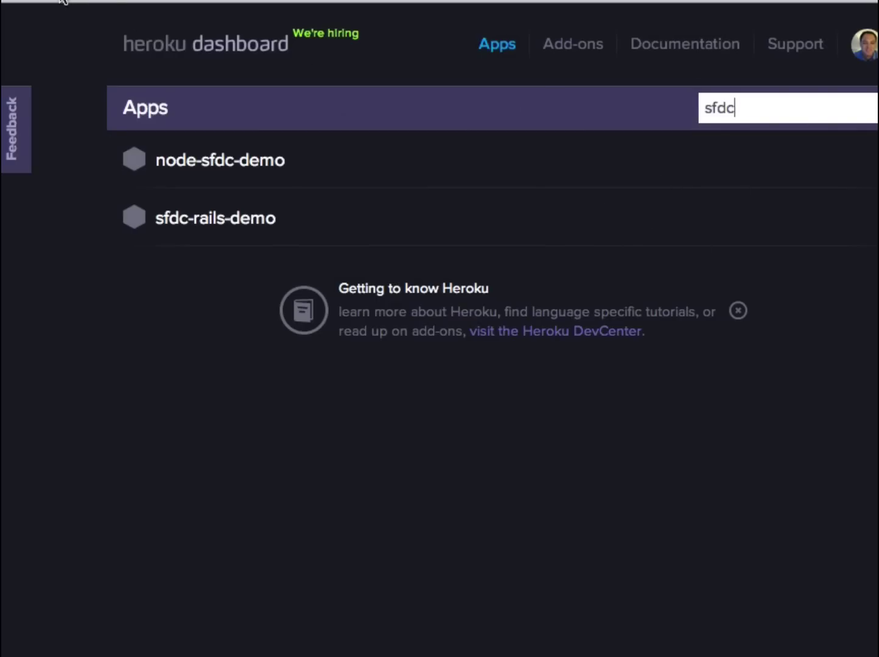
pyautogui.press('super+r')
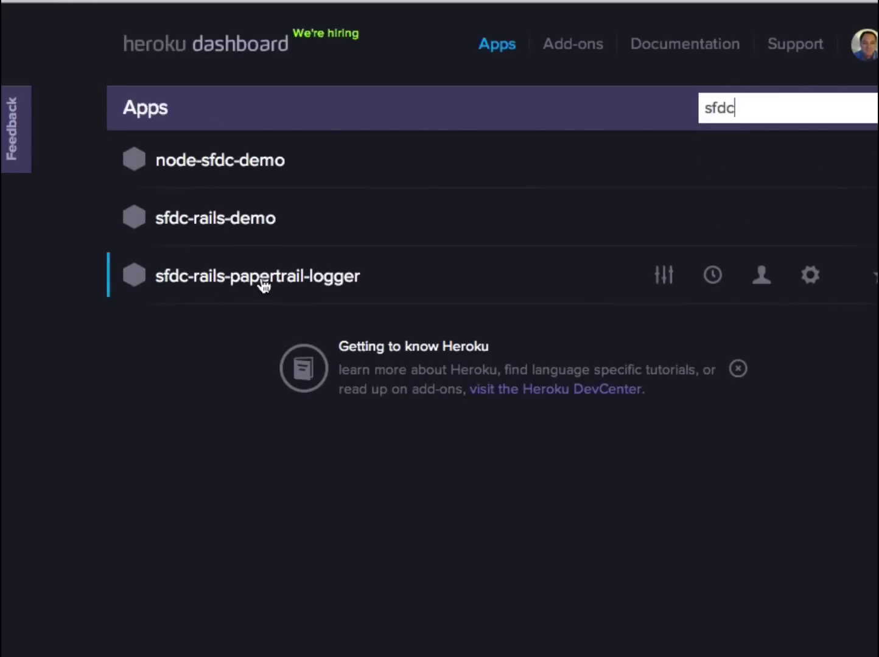
pyautogui.rightClick(658, 273)
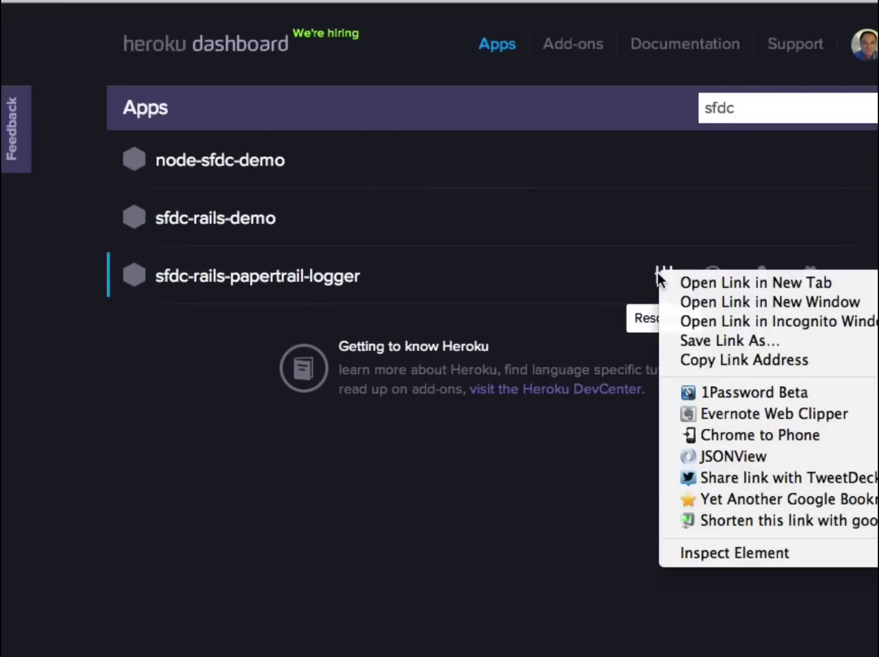
pyautogui.click(408, 512)
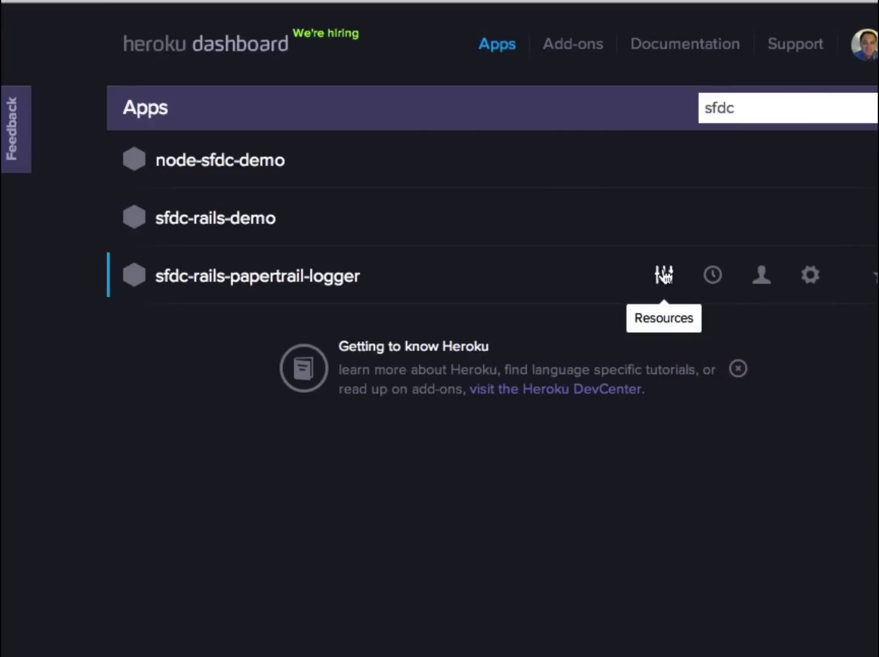
pyautogui.click(663, 276)
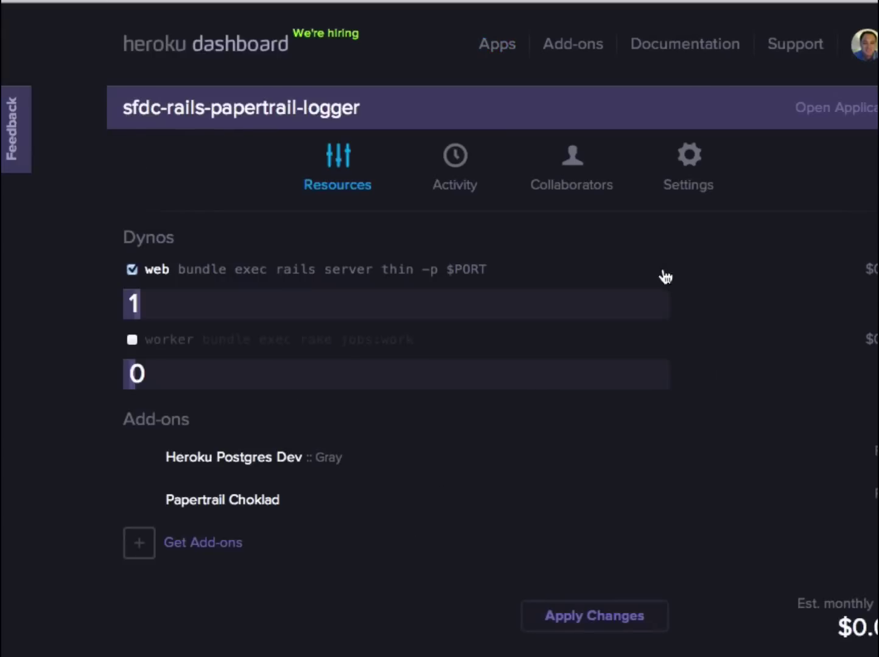
pyautogui.click(201, 503)
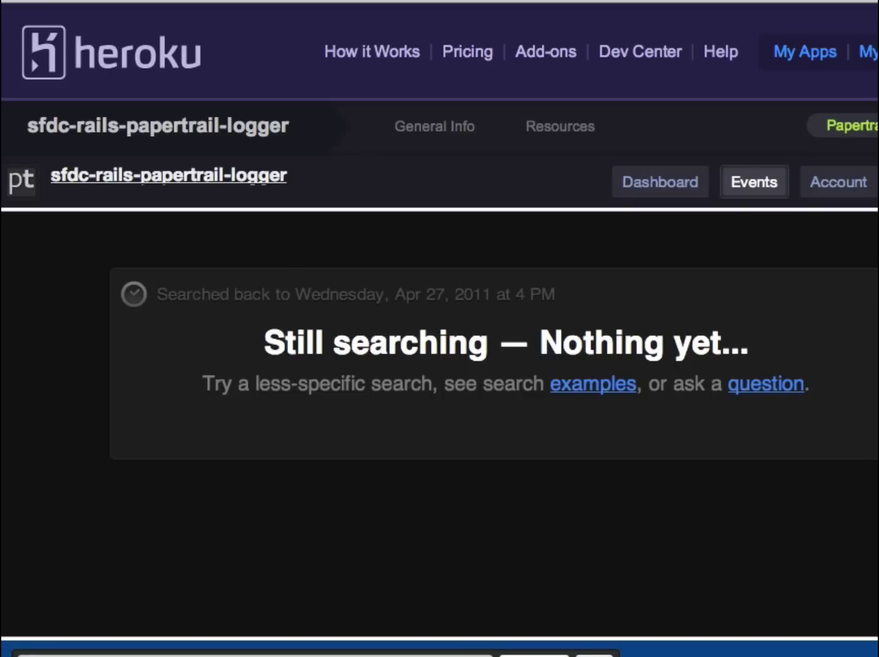
# Step: Switch to Salesforce, open LOG-0007 from the recent logs, and clone it into a new Log record
pyautogui.press('super+Tab')
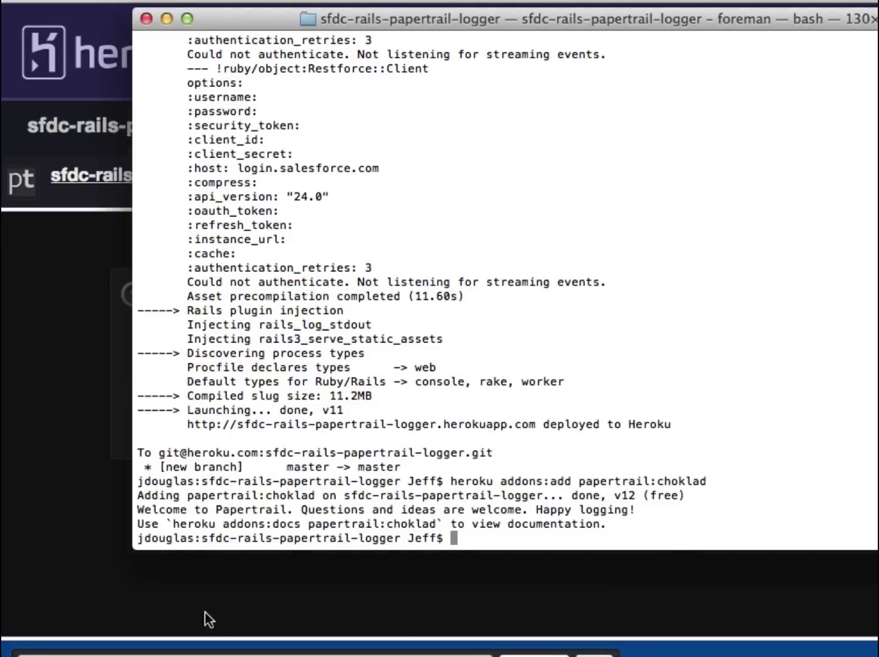
pyautogui.press('super+Tab')
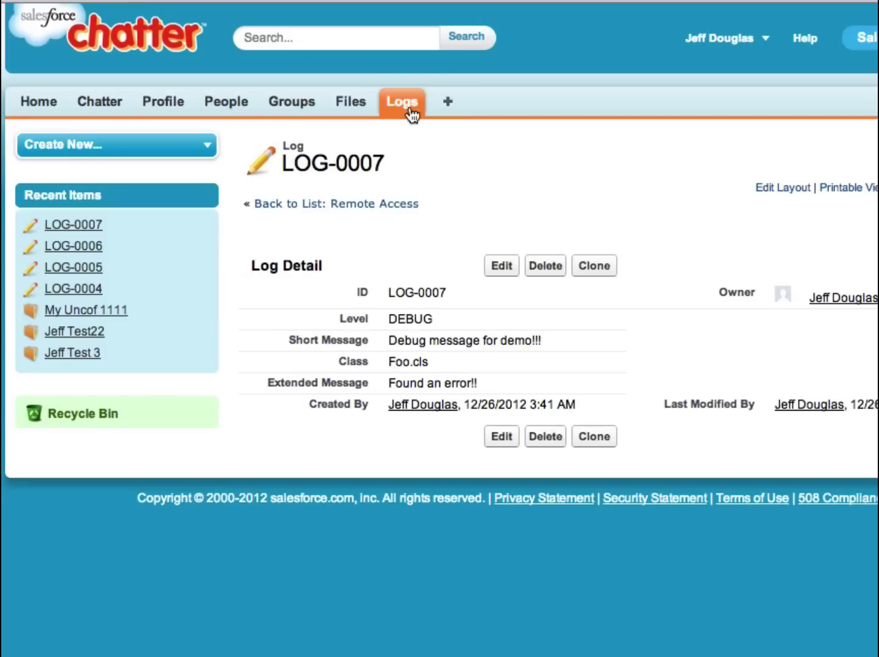
pyautogui.click(406, 104)
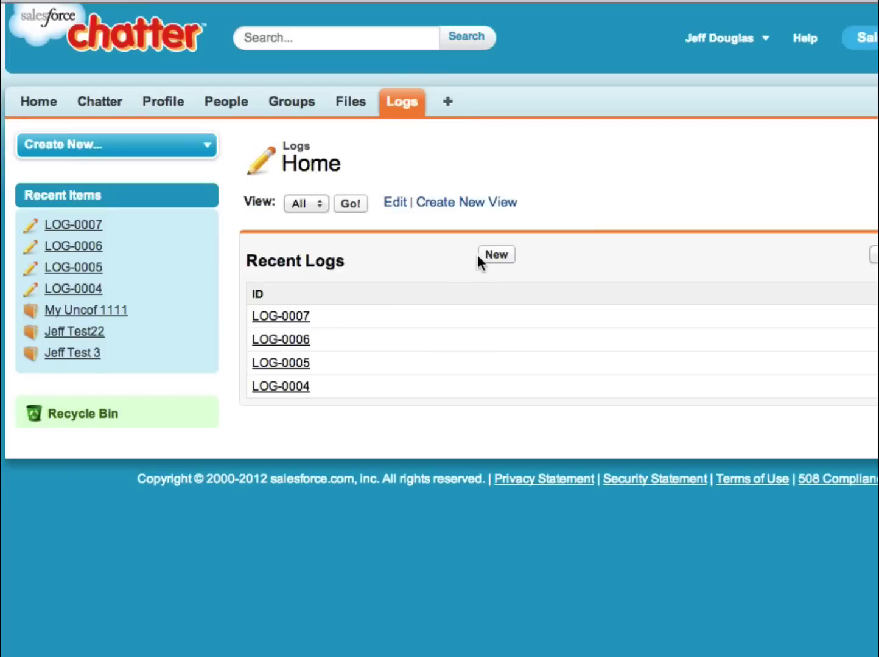
pyautogui.click(296, 318)
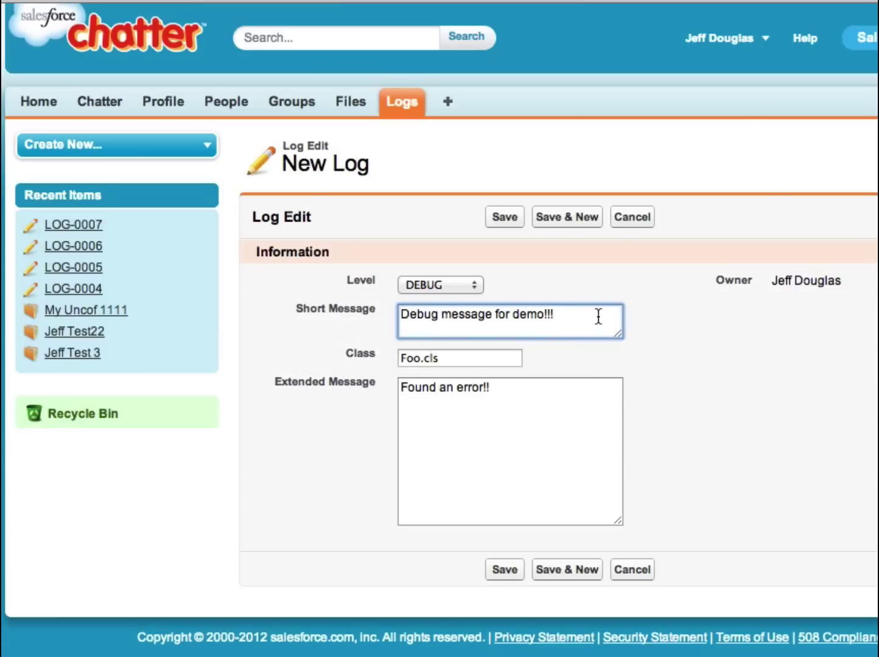
# Step: Change the new log's short message to "Another Debug message for demo!!!" and save the record
pyautogui.click(599, 315)
pyautogui.press('super+a')
pyautogui.press('Left')
pyautogui.write('Ano')
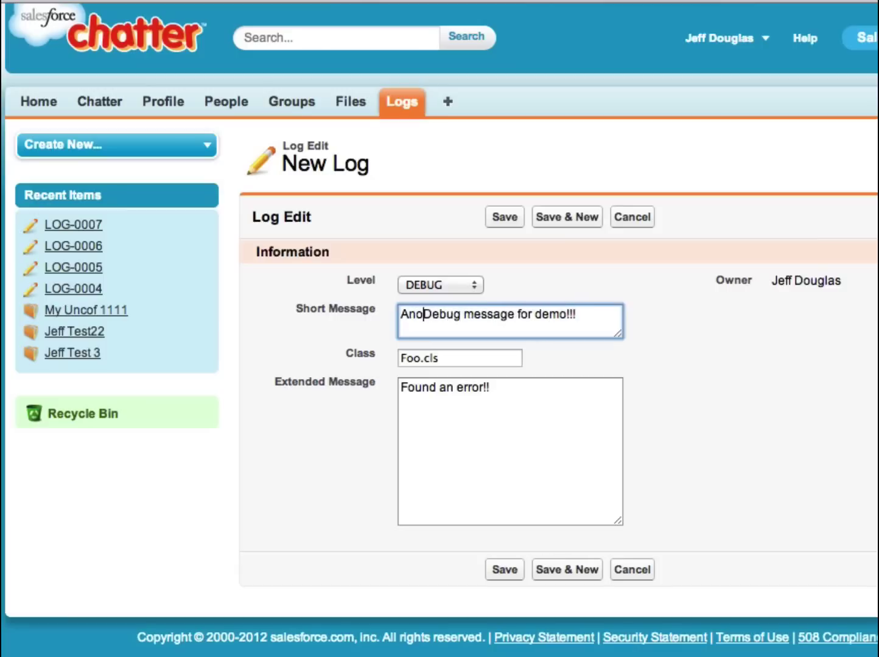
pyautogui.write('ther')
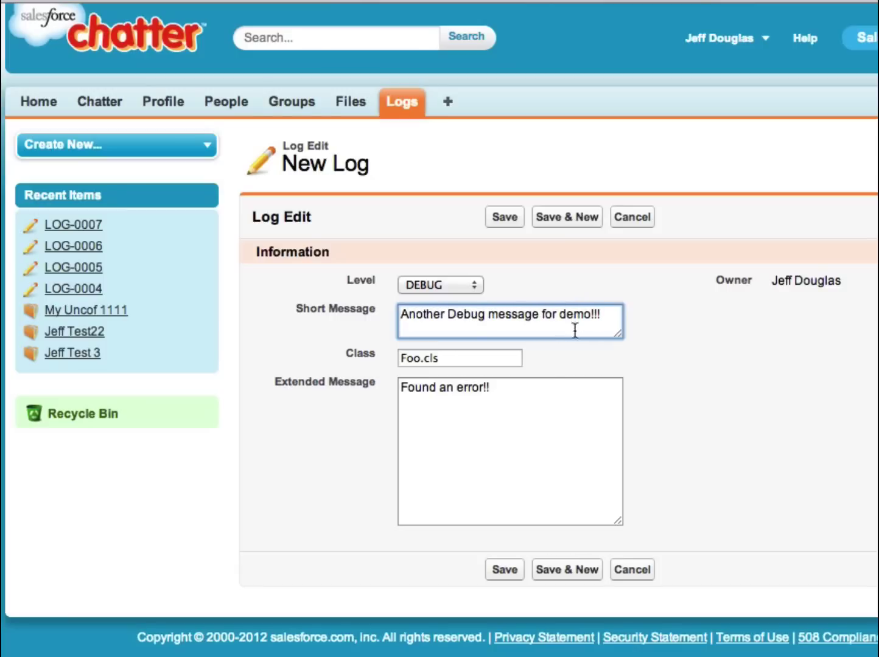
pyautogui.click(508, 221)
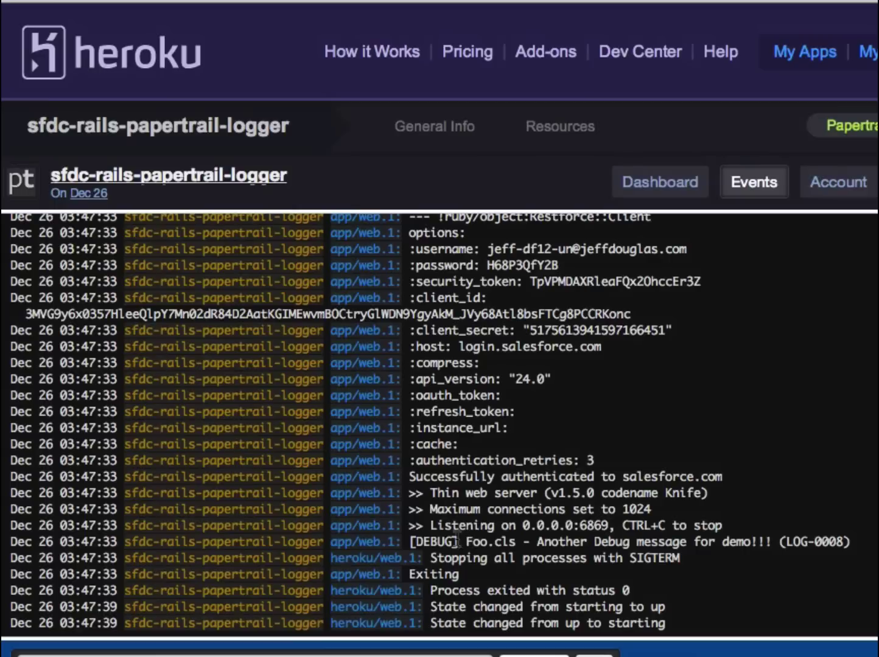
# Step: Switch to the Papertrail events and highlight the DEBUG line for the new Foo.cls log record
pyautogui.moveTo(409, 541); pyautogui.dragTo(866, 545)
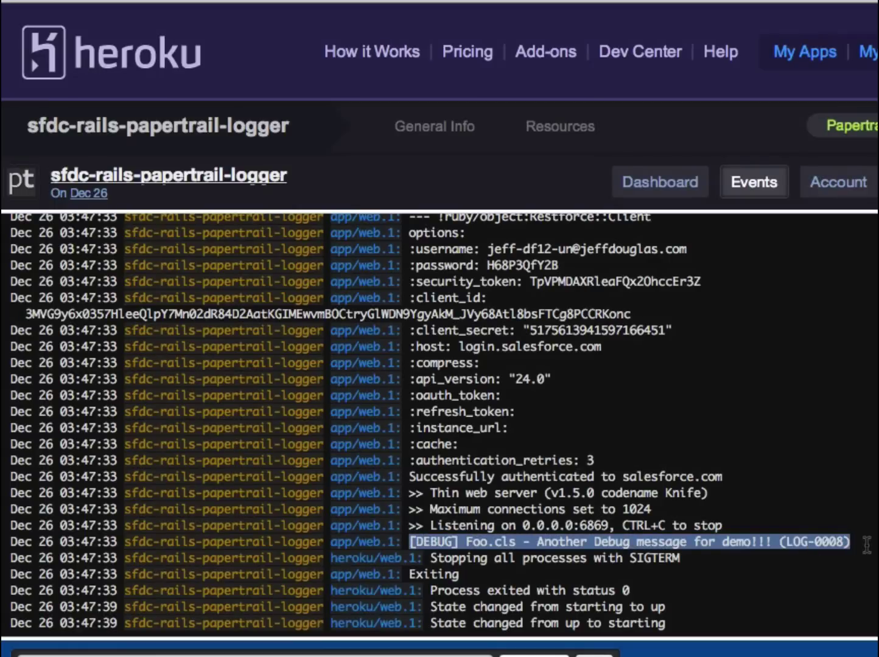
# Step: Clear the highlight in the Papertrail events, switch to Salesforce, and clone LOG-0008 into a new Log record
pyautogui.click(867, 544)
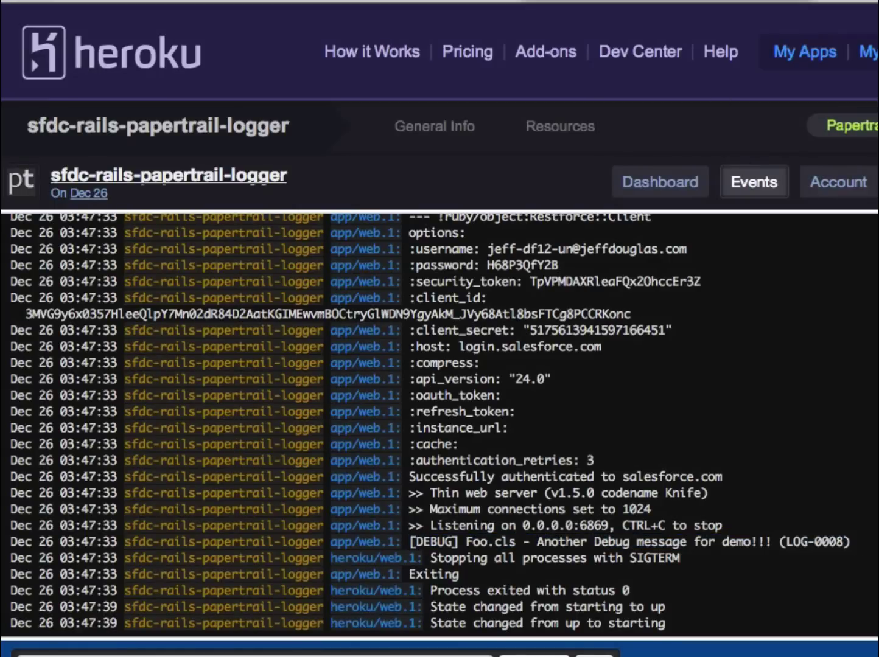
pyautogui.click(668, 1)
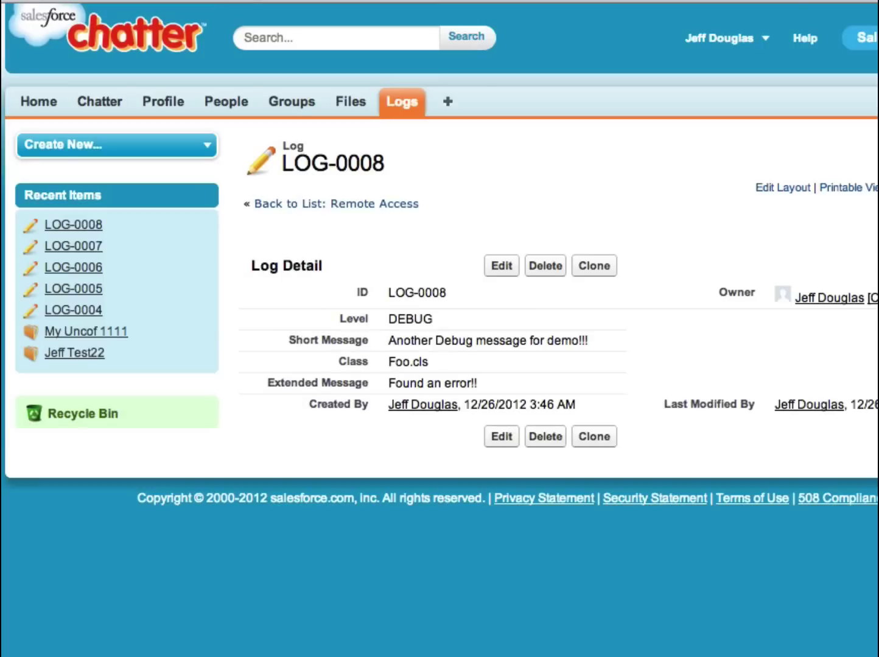
pyautogui.click(587, 270)
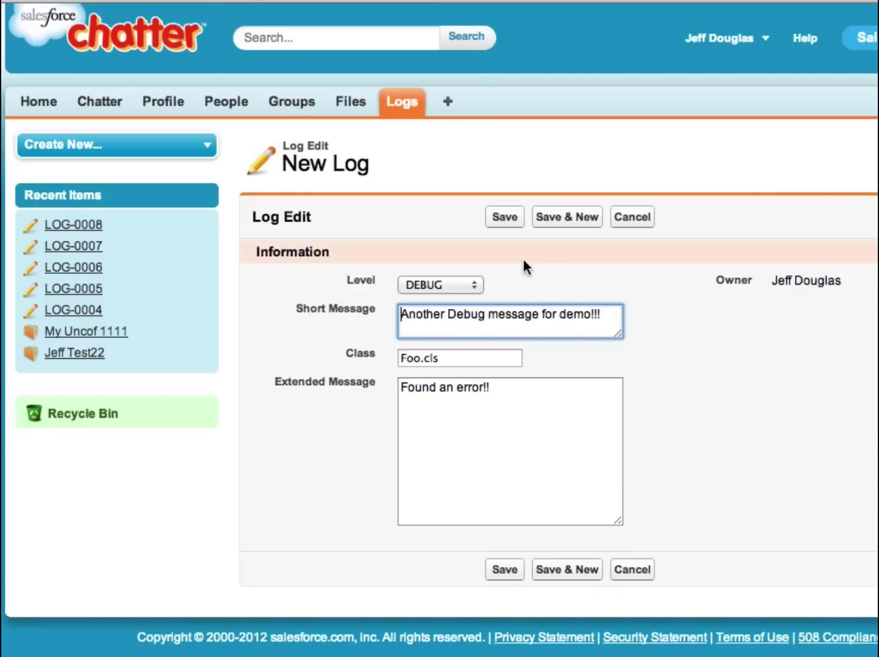
# Step: Change the new log's short message to "Yet another Debug message for demo!!!"
pyautogui.click(614, 315)
pyautogui.press('super+Left')
pyautogui.press('Right')
pyautogui.press('BackSpace')
pyautogui.write('Yes')
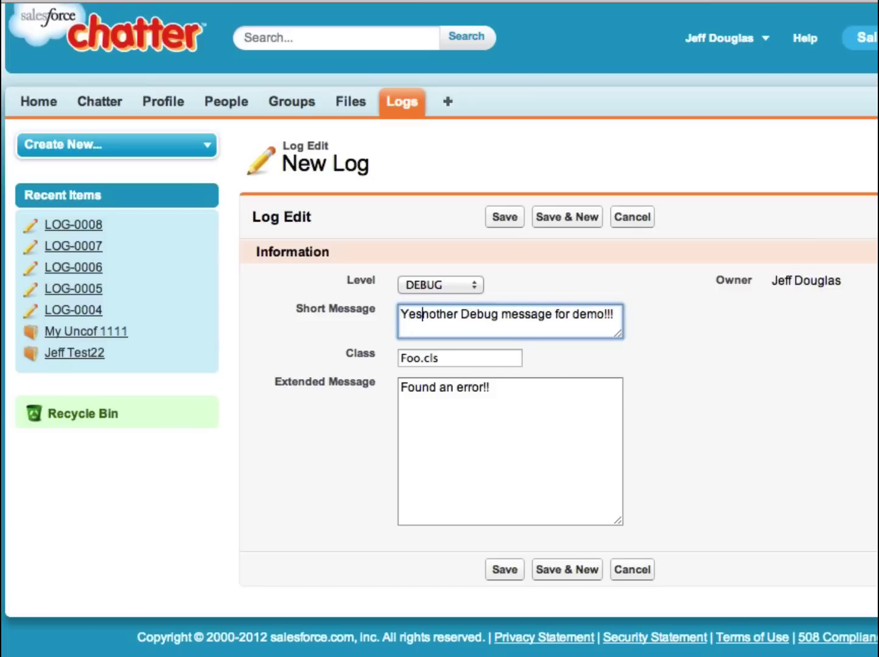
pyautogui.press('BackSpace')
pyautogui.write('t an')
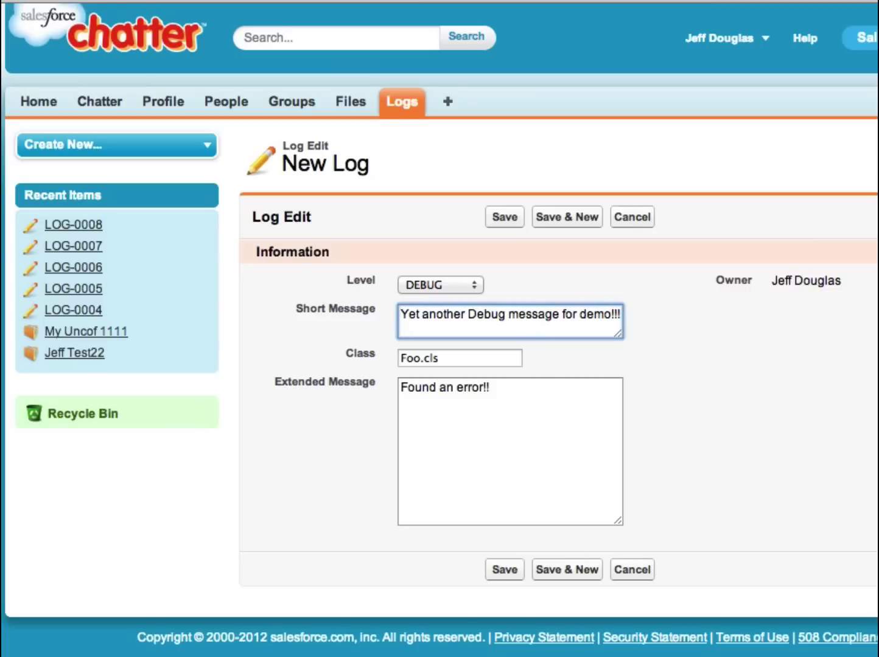
# Step: Set the new log's level to WARN and save the record
pyautogui.click(463, 278)
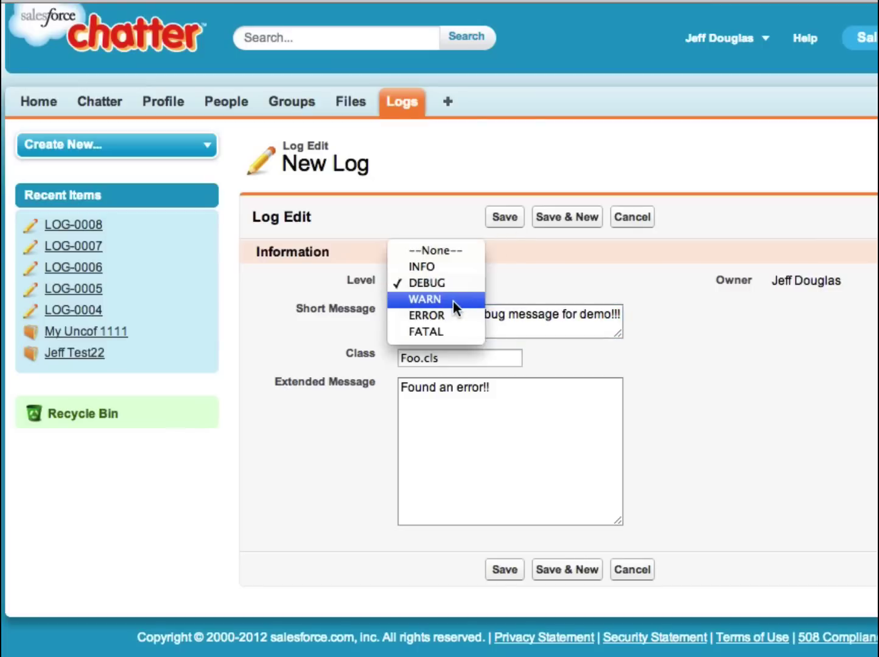
pyautogui.click(453, 300)
pyautogui.click(505, 217)
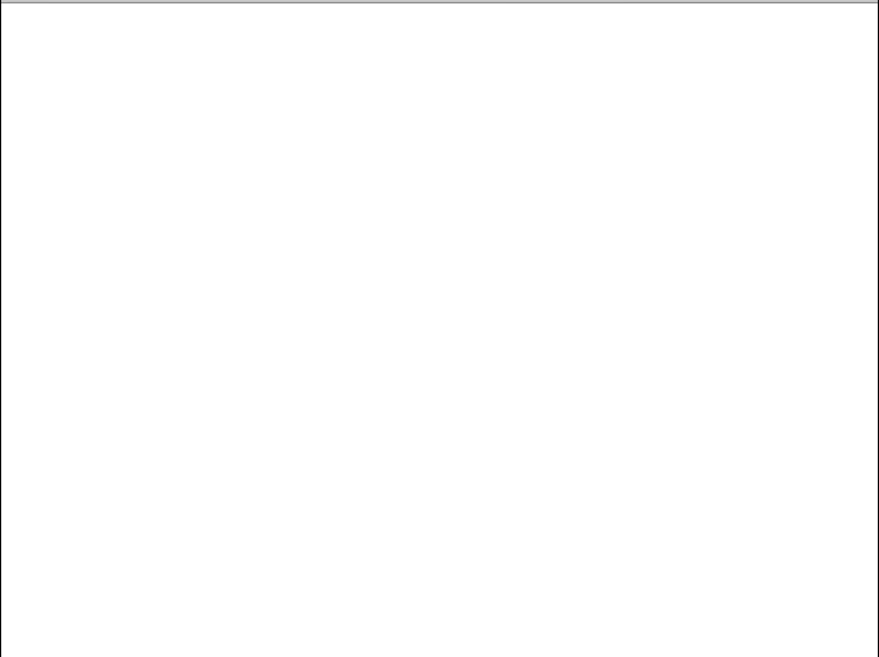